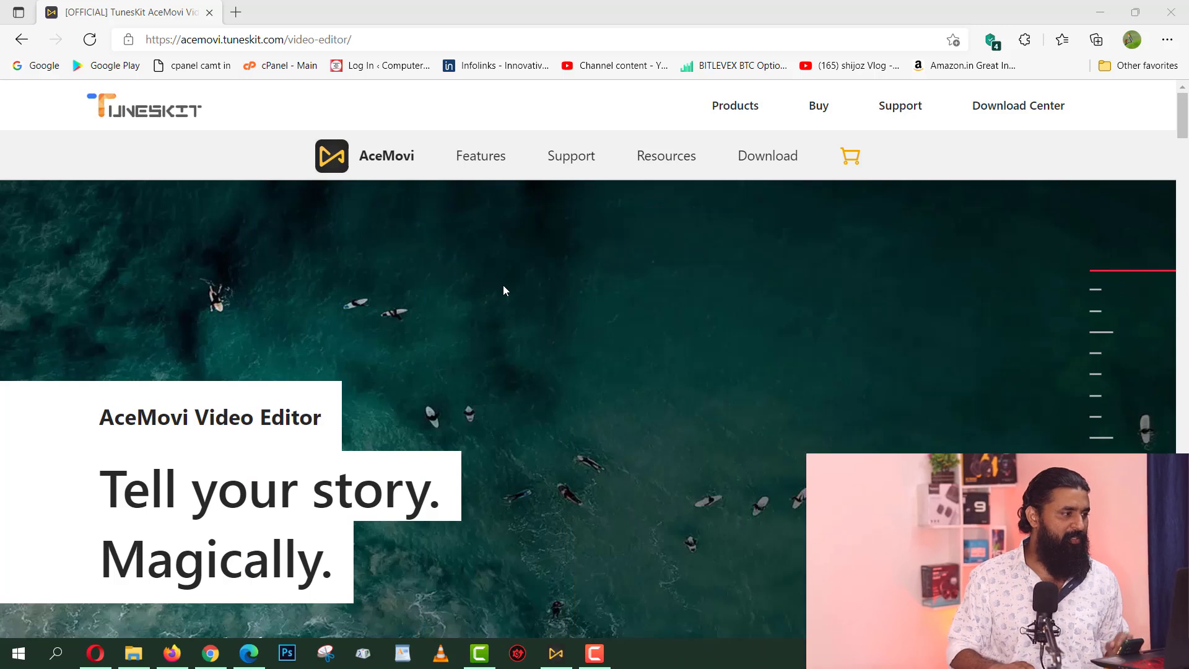
Download the AceMovi free-trial installer (AceMovi (1).exe, 83.7 MB) and close the Downloads panel.
scroll(484, 332, "down", 5)
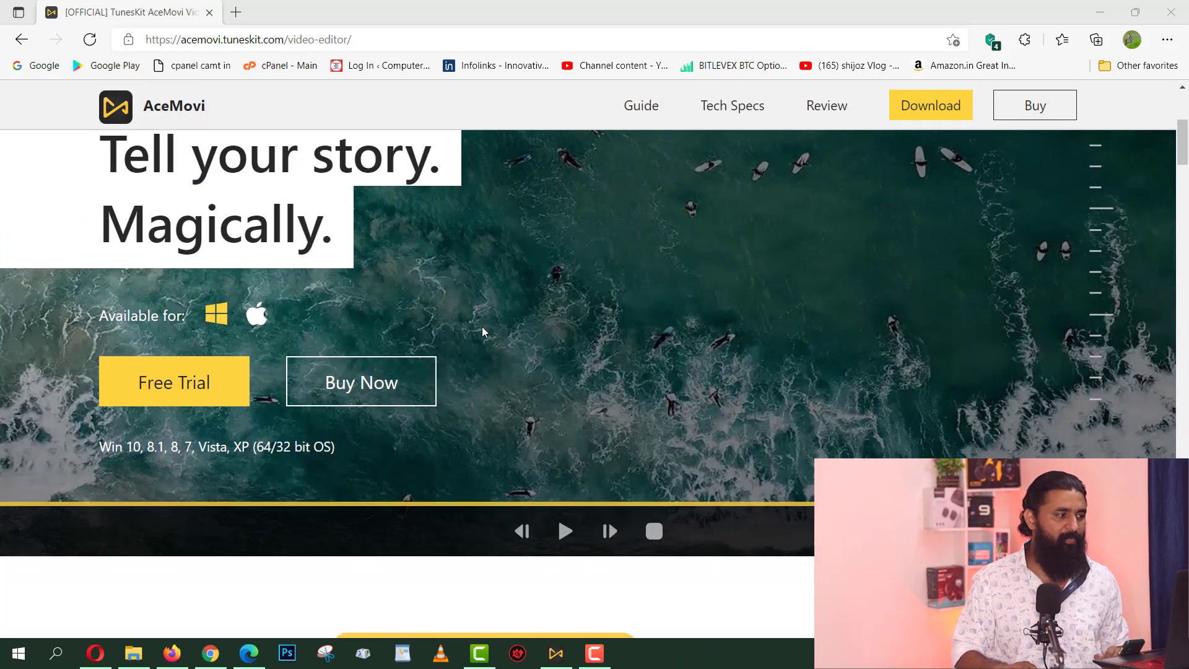
scroll(482, 332, "up", 3)
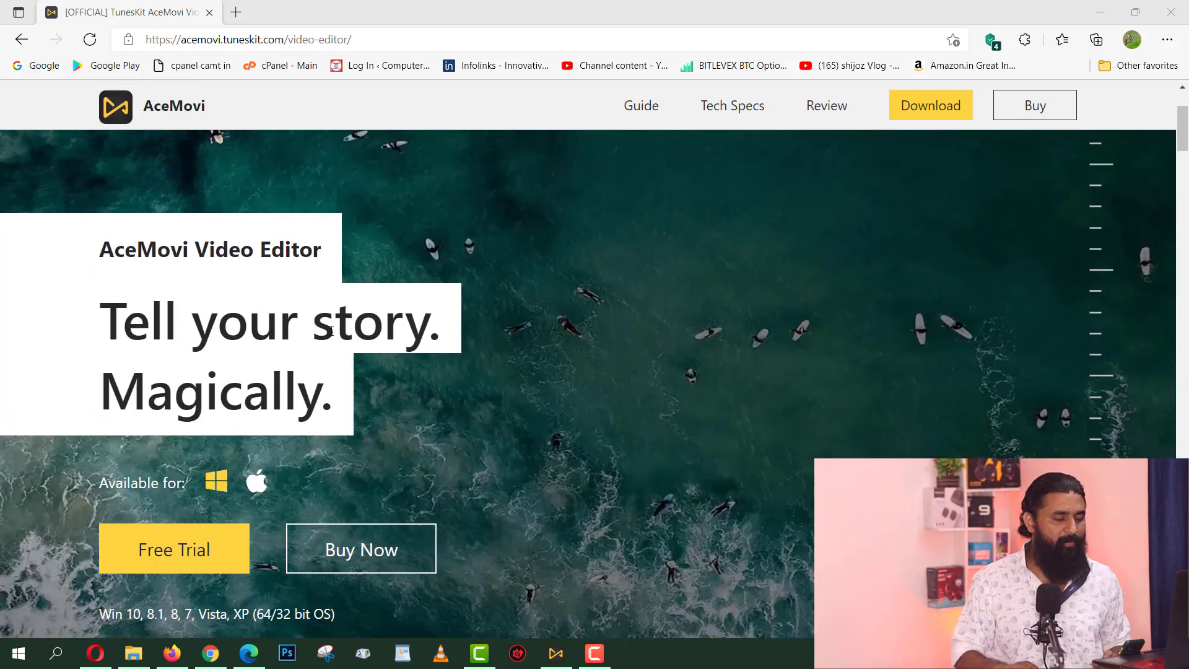
scroll(402, 331, "up", 3)
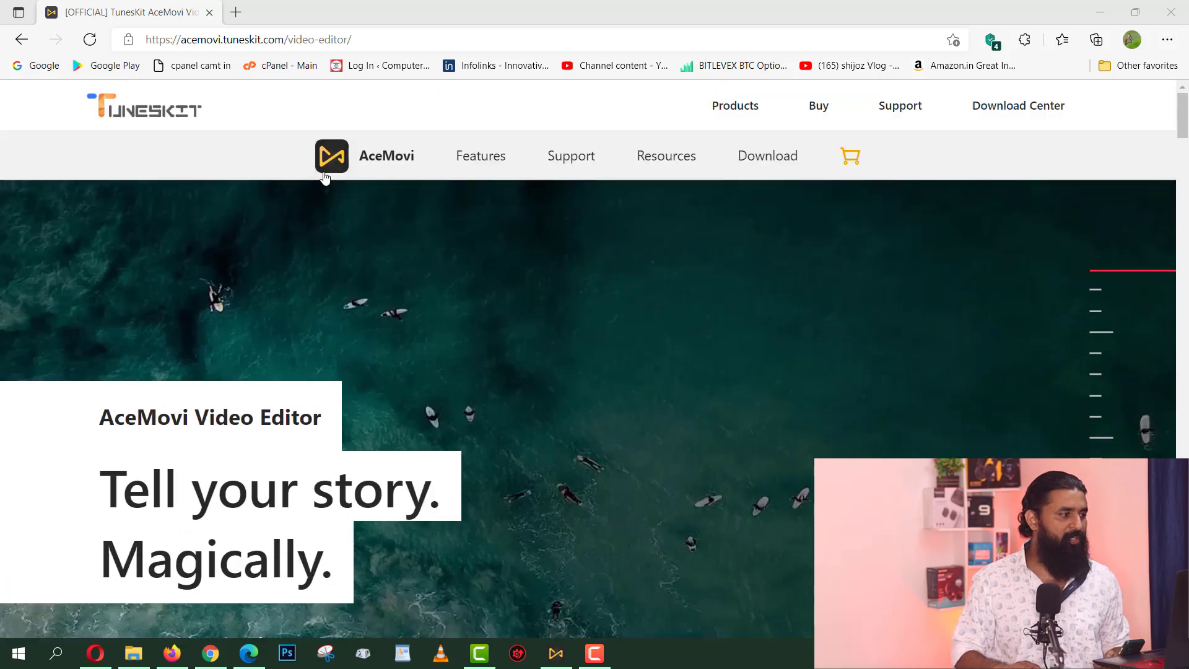
scroll(535, 312, "down", 3)
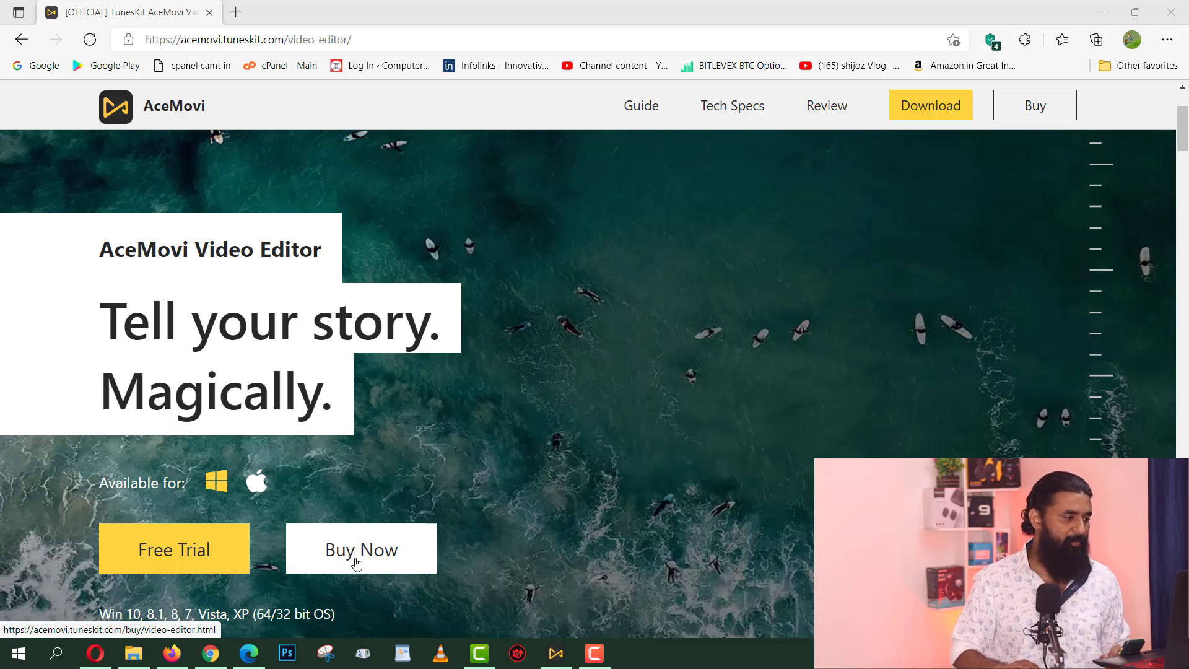
scroll(406, 492, "down", 5)
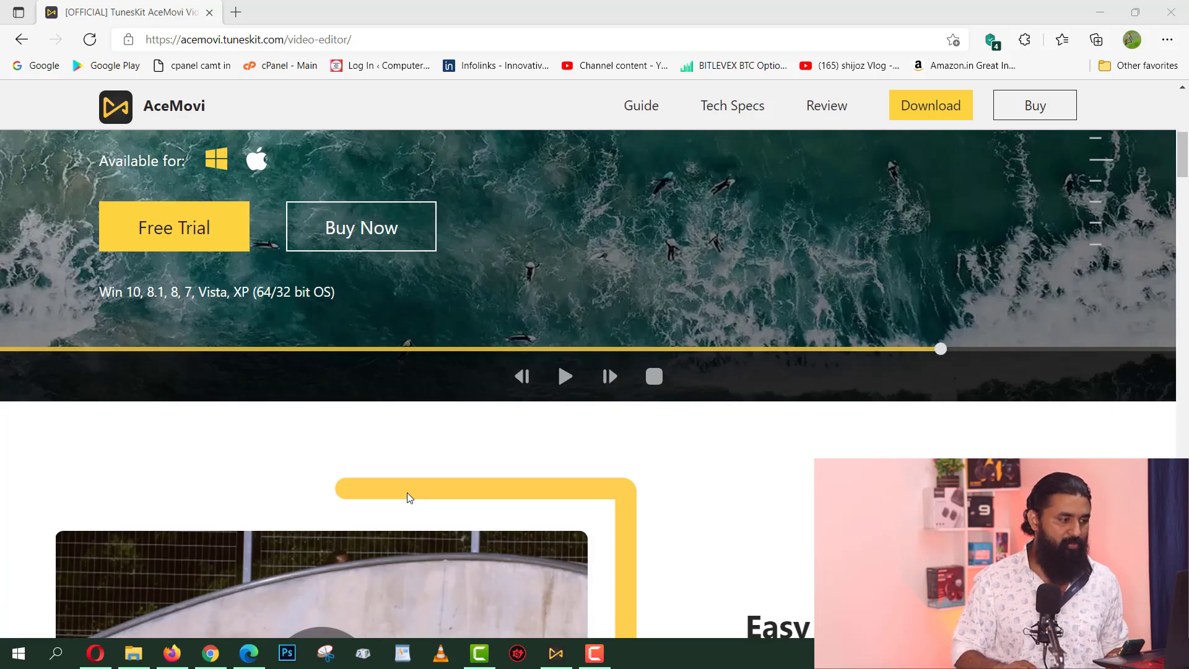
scroll(407, 492, "down", 2)
scroll(407, 492, "down", 2)
scroll(407, 492, "down", 2)
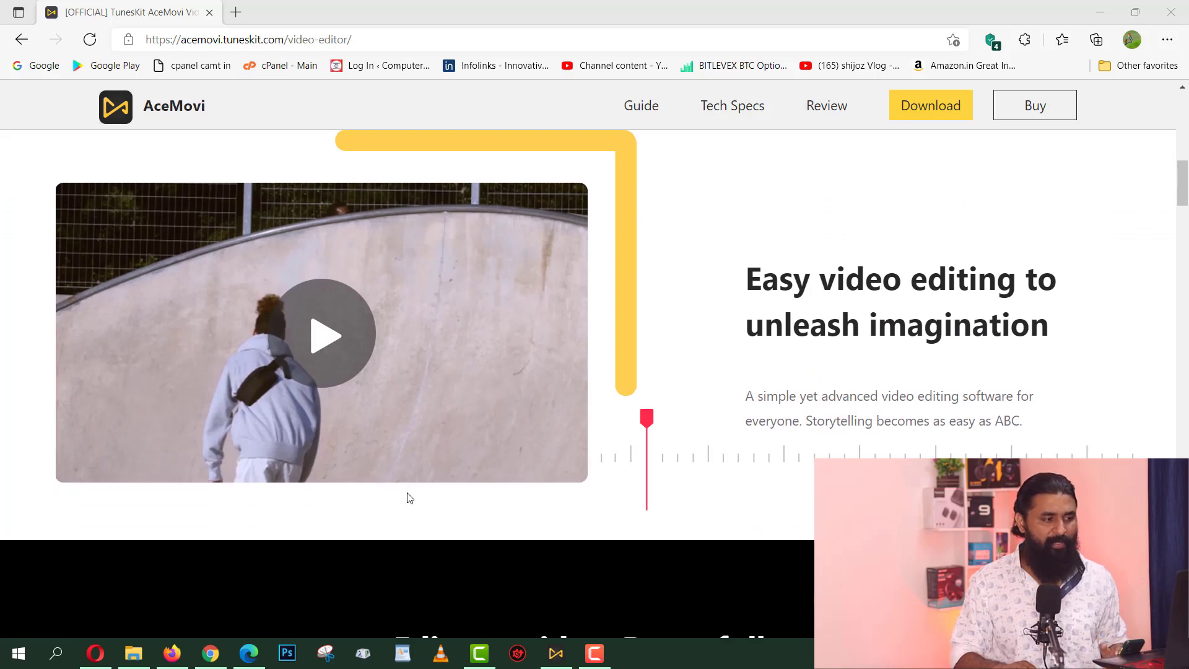
scroll(407, 496, "down", 2)
scroll(407, 495, "down", 6)
scroll(407, 491, "down", 5)
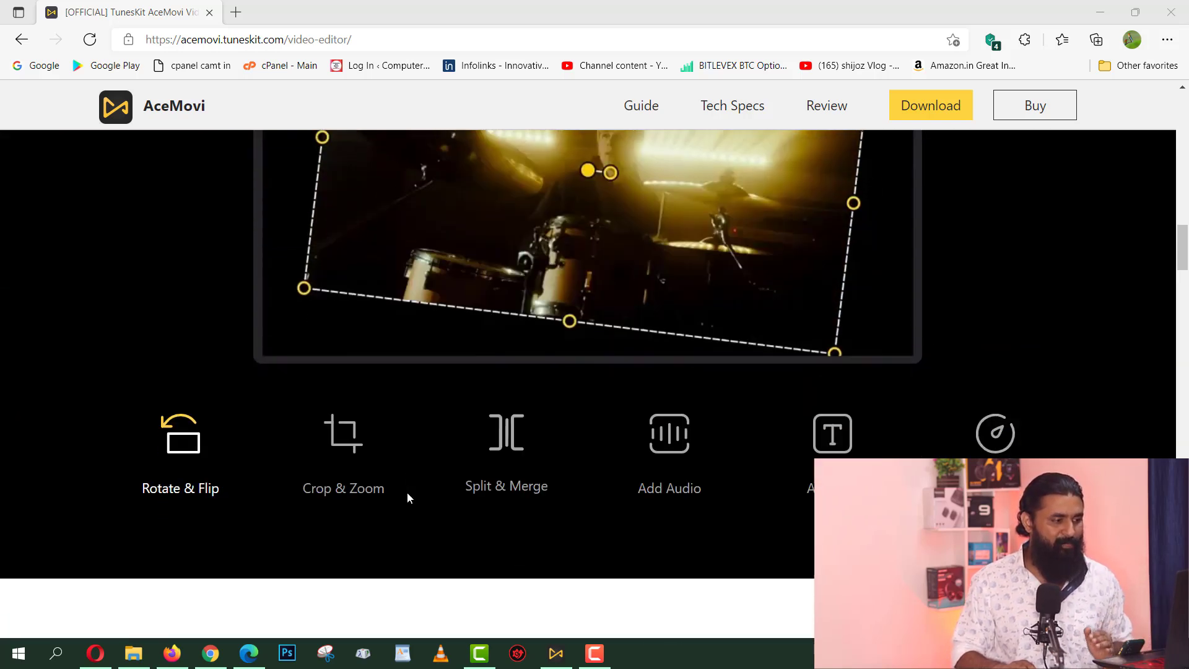
scroll(407, 492, "down", 4)
scroll(407, 492, "down", 2)
scroll(396, 464, "up", 5)
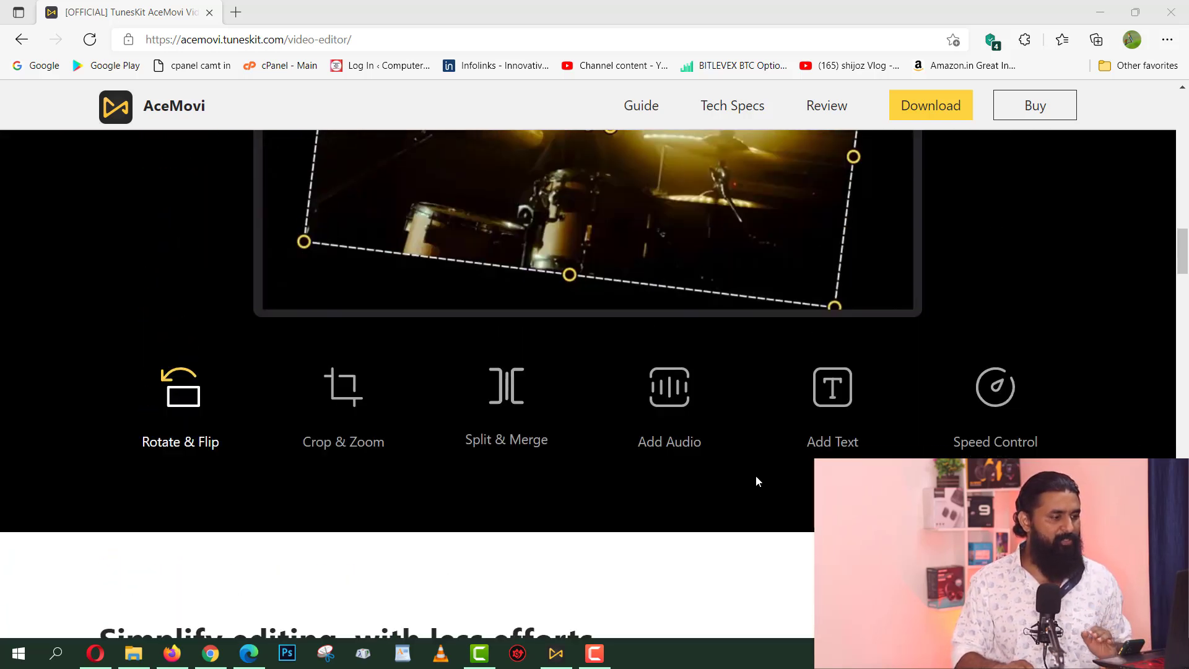
scroll(756, 480, "down", 6)
scroll(698, 477, "down", 1)
scroll(573, 470, "down", 6)
scroll(571, 475, "down", 5)
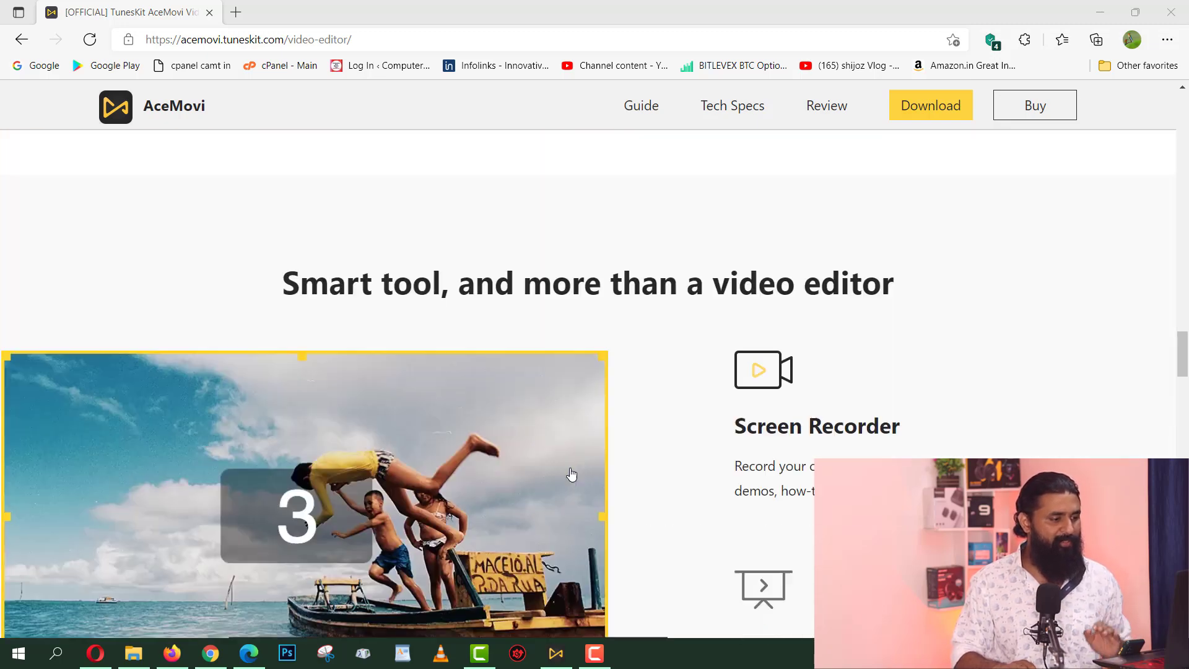
scroll(571, 474, "down", 7)
scroll(572, 474, "up", 1)
scroll(572, 475, "up", 20)
scroll(571, 474, "up", 8)
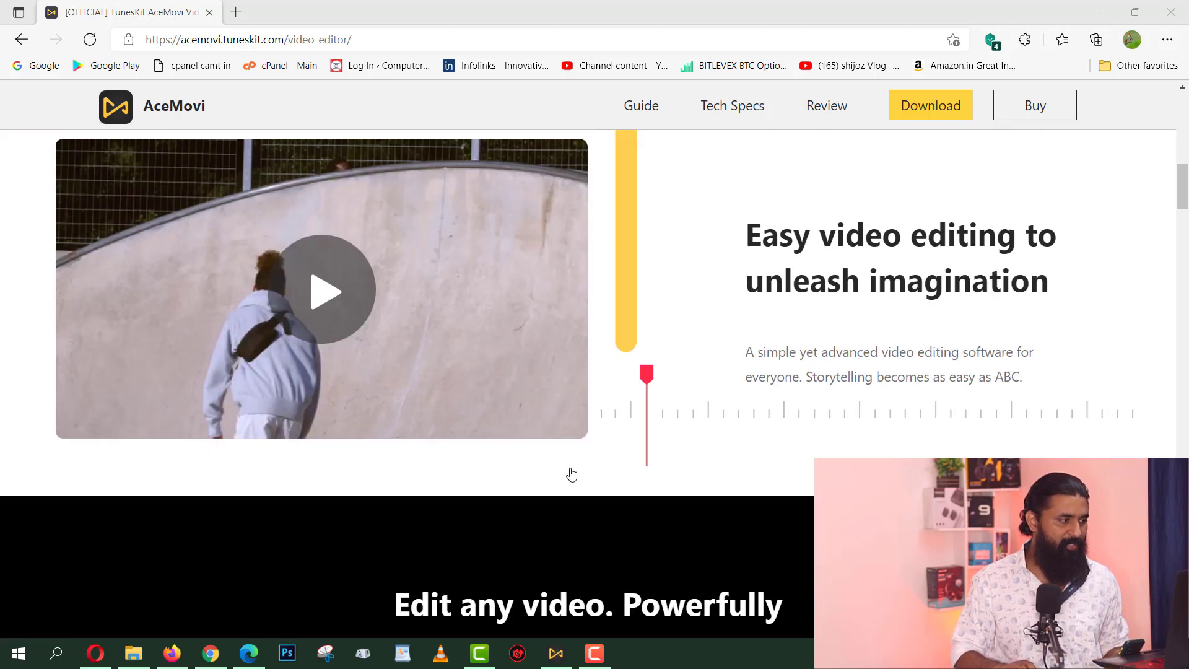
scroll(572, 475, "up", 6)
scroll(568, 473, "down", 4)
left_click(173, 391)
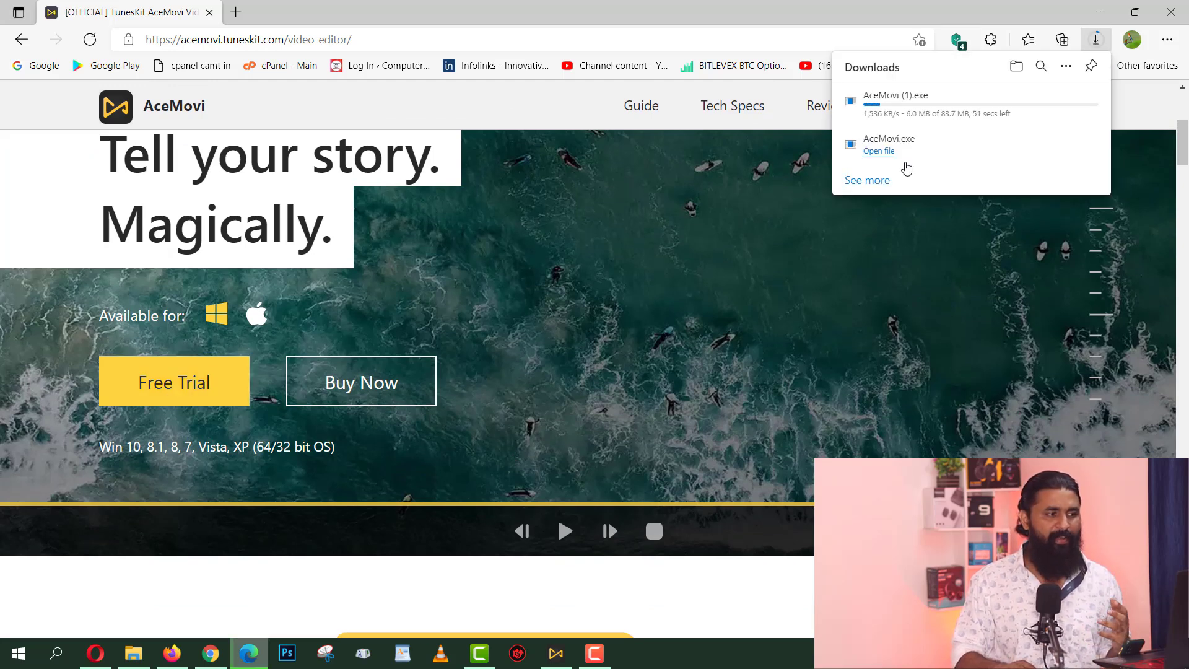
left_click(865, 162)
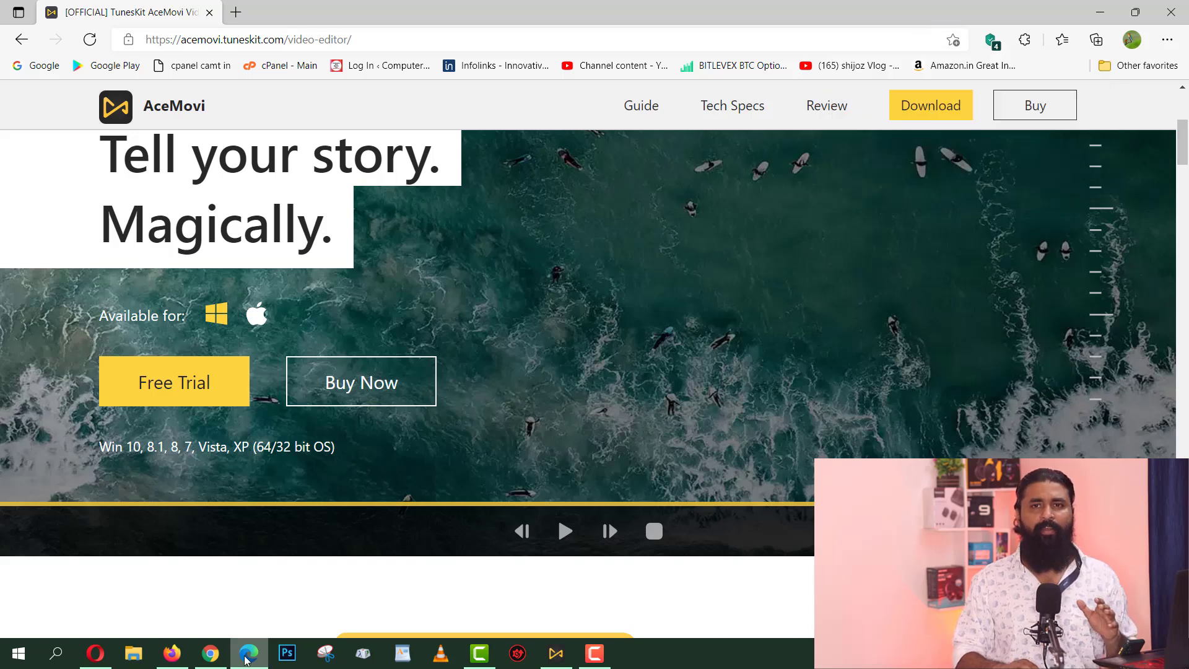
Minimize Edge and launch AceMovi Video Editor from its desktop shortcut, opening a blank Untitled Project.
left_click(1104, 12)
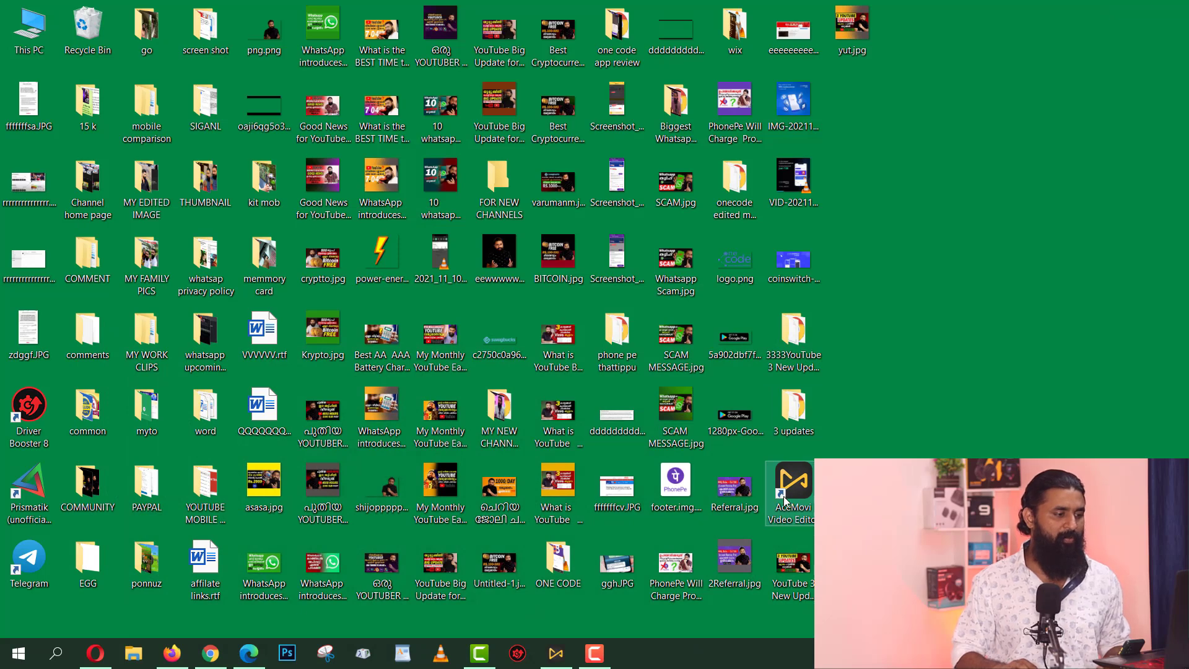
double_click(809, 482)
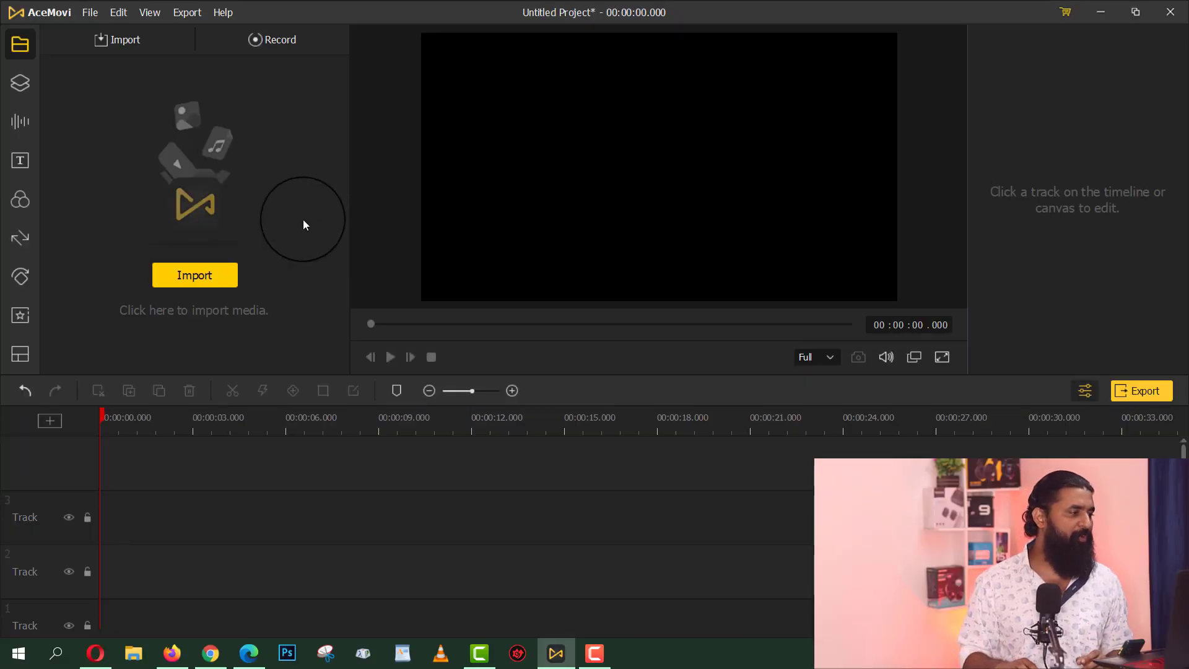
Import the aerial-forest-glade-in-the-sun video and drop it onto Track 3.
left_click(26, 88)
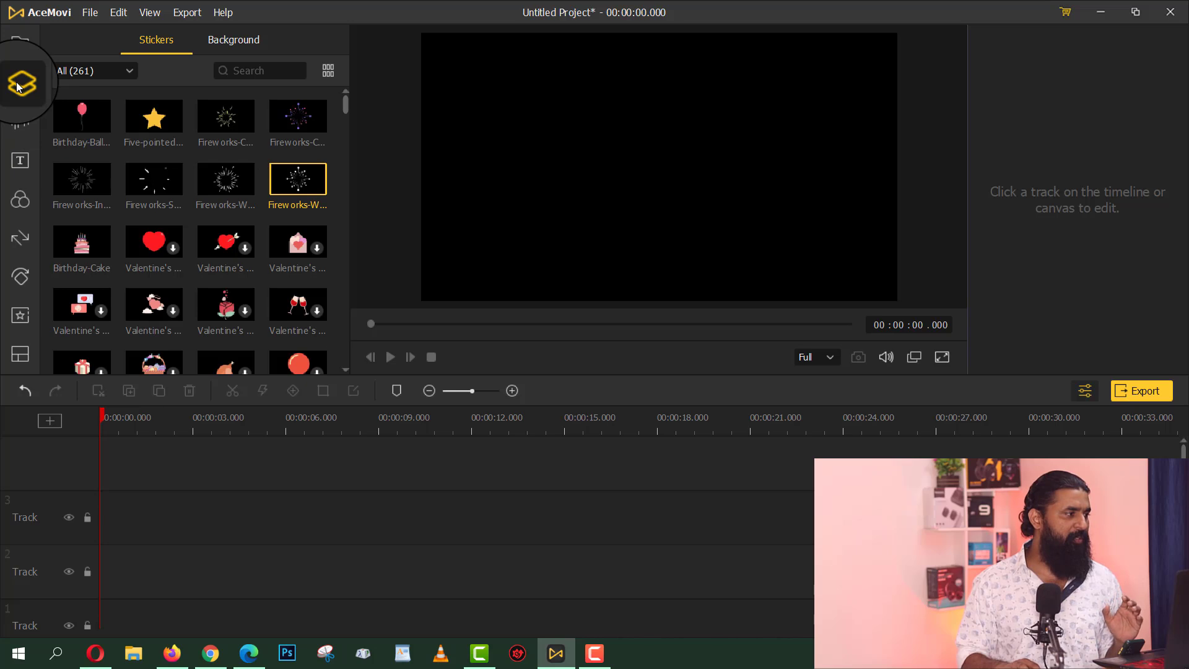
left_click(21, 47)
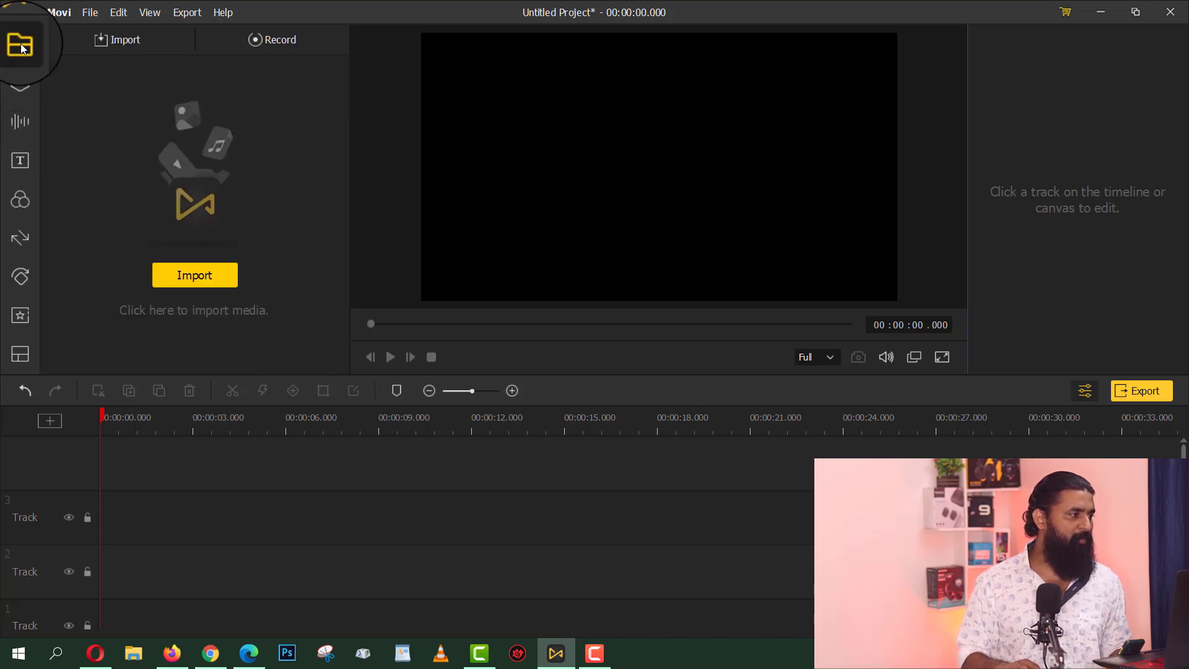
left_click(179, 280)
double_click(388, 217)
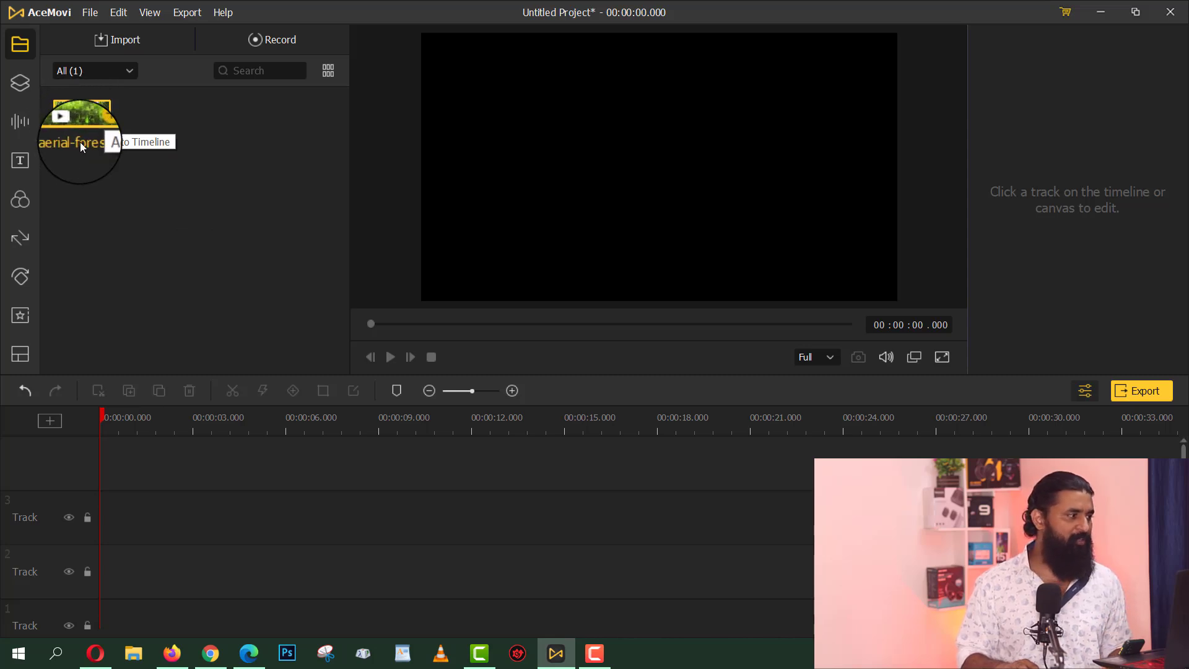
mouse_move(74, 115)
left_mouse_down()
mouse_move(135, 500)
mouse_move(99, 487)
left_mouse_up()
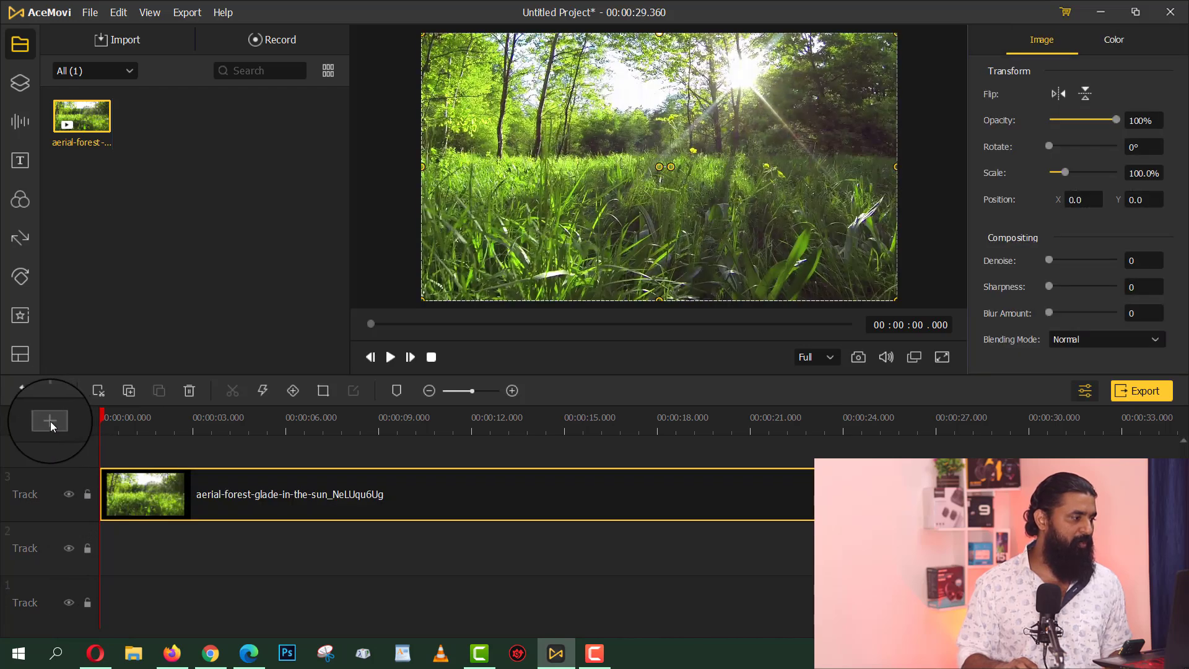
Add two empty tracks and split the forest clip at about 00:00:05.546.
left_click(51, 421)
left_click(51, 420)
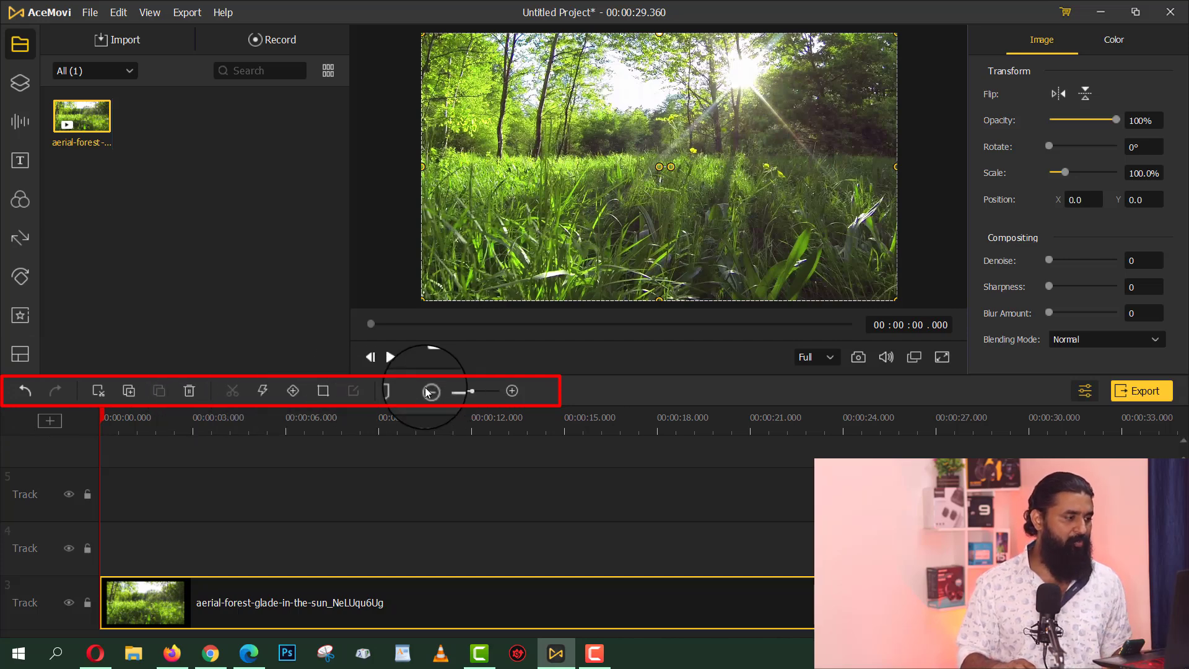
left_click(271, 417)
key("ctrl+y")
key("ctrl+y")
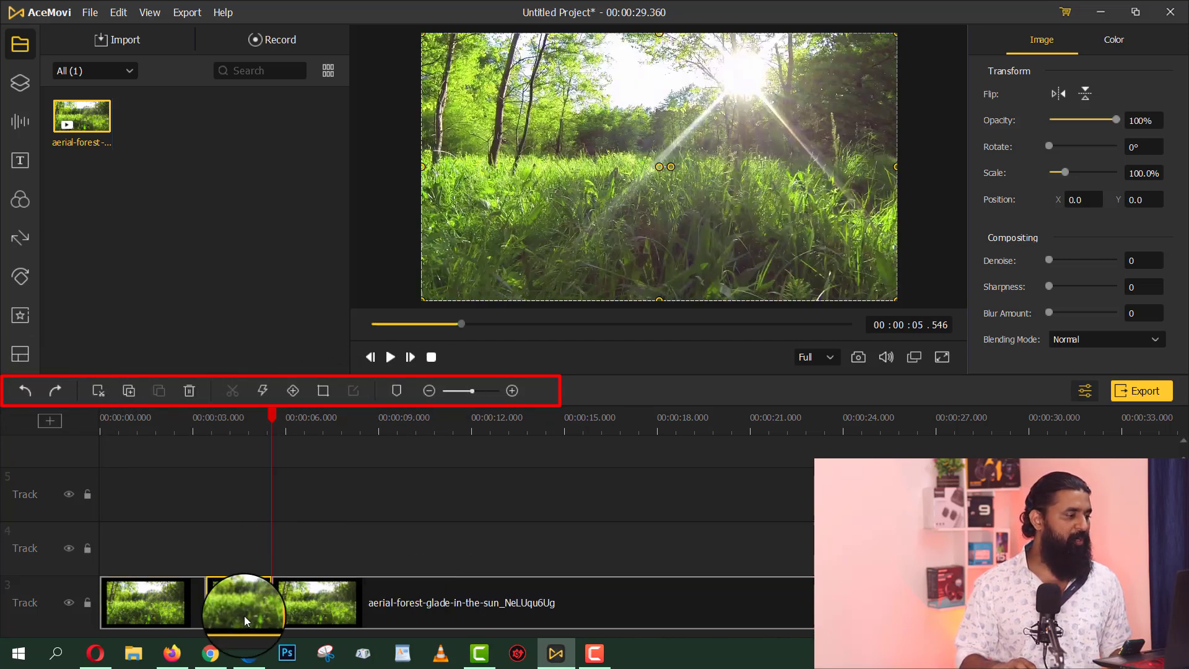
Delete the middle piece of the forest clip and slide the last piece left to close the gap.
left_click(190, 390)
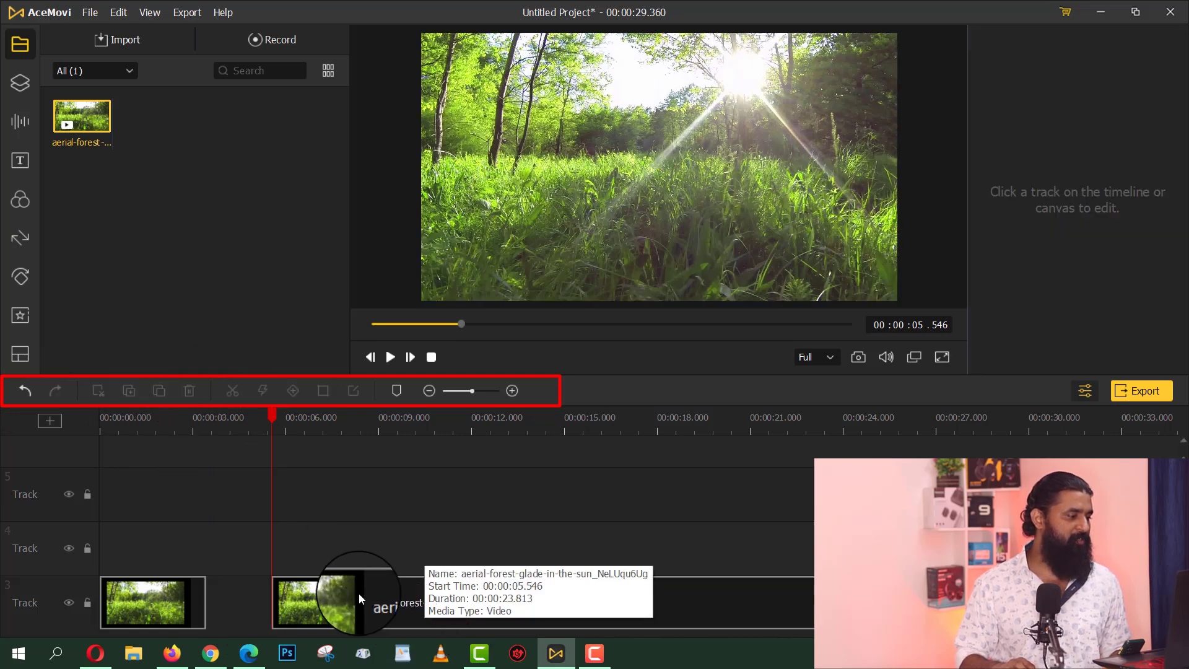
left_click_drag(359, 593, 293, 599)
right_click(314, 606)
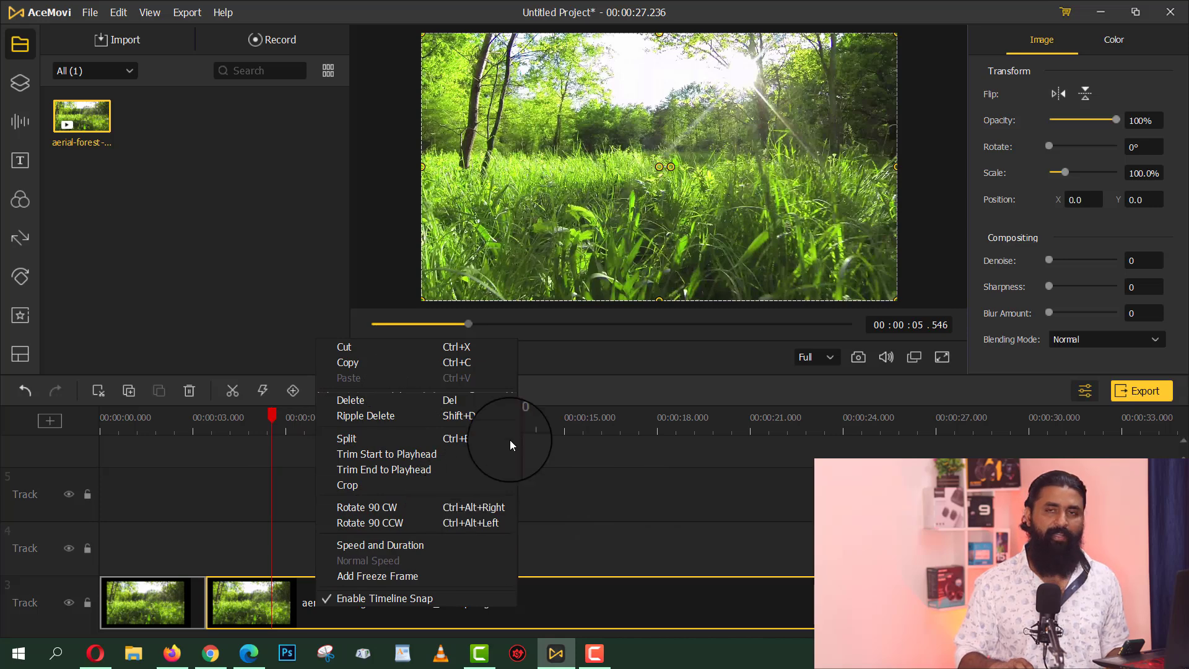
left_click(605, 498)
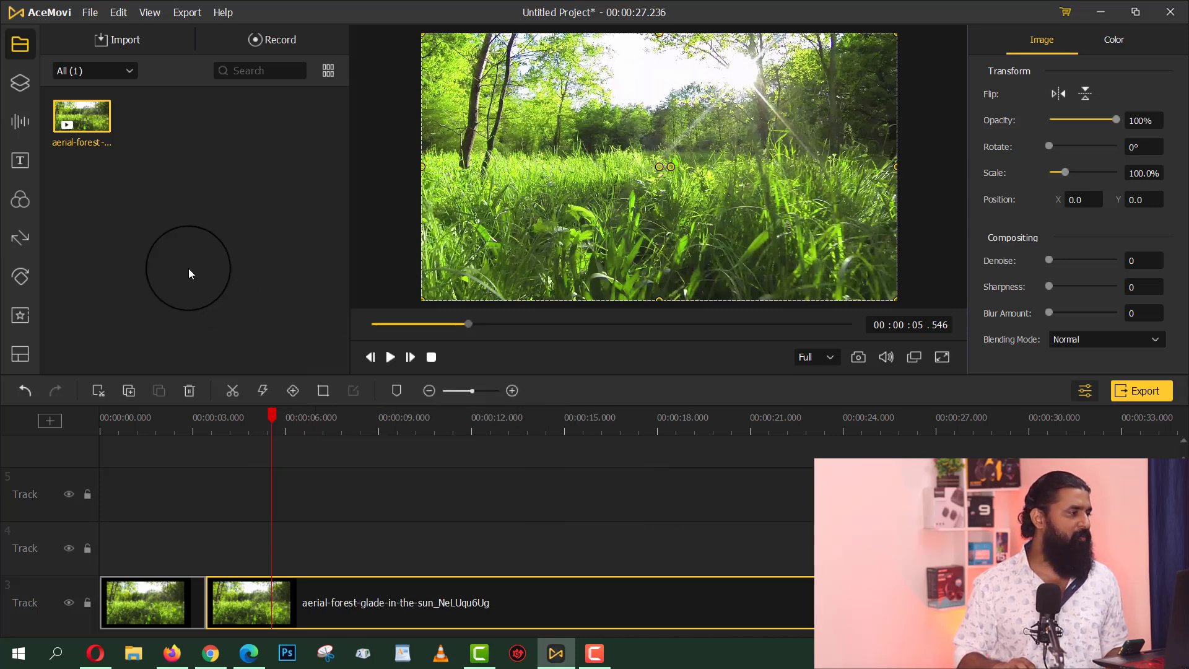
Place a Black background clip on Track 4 at the start of the timeline.
left_click(25, 82)
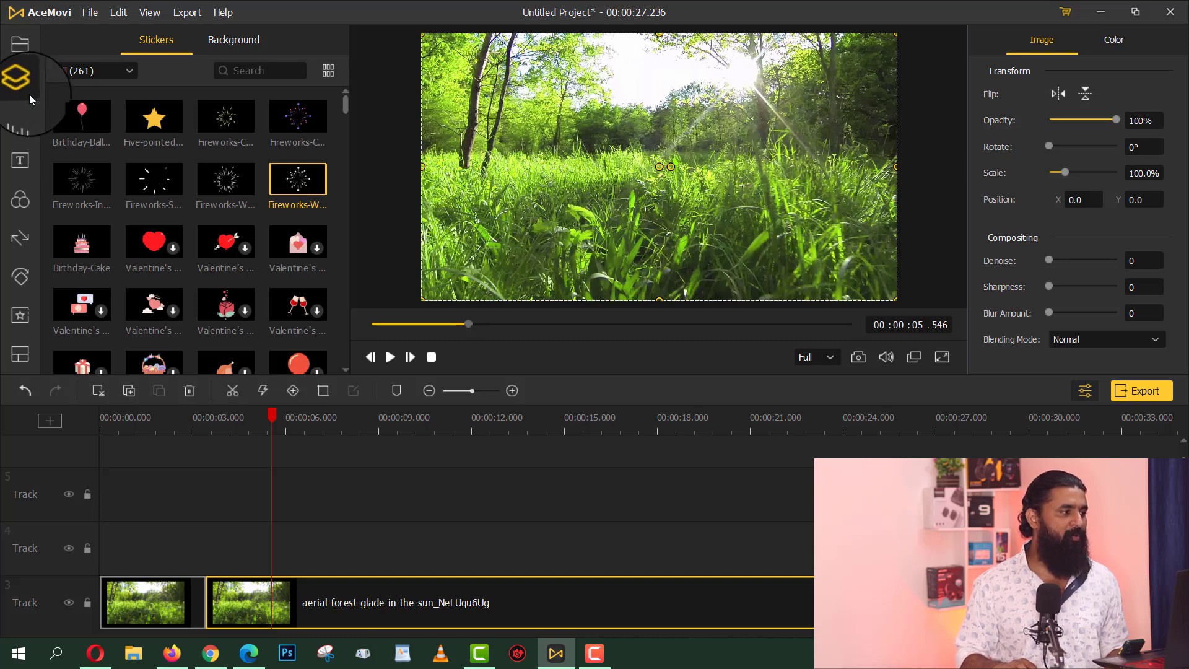
left_click(132, 436)
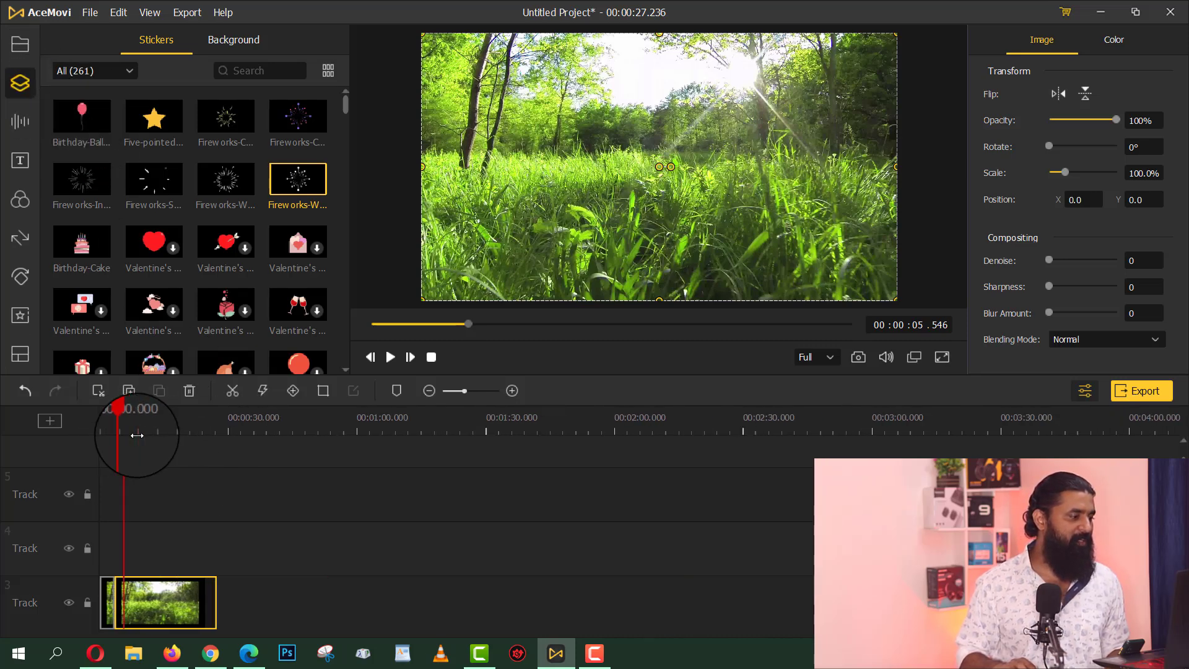
left_click_drag(225, 178, 110, 537)
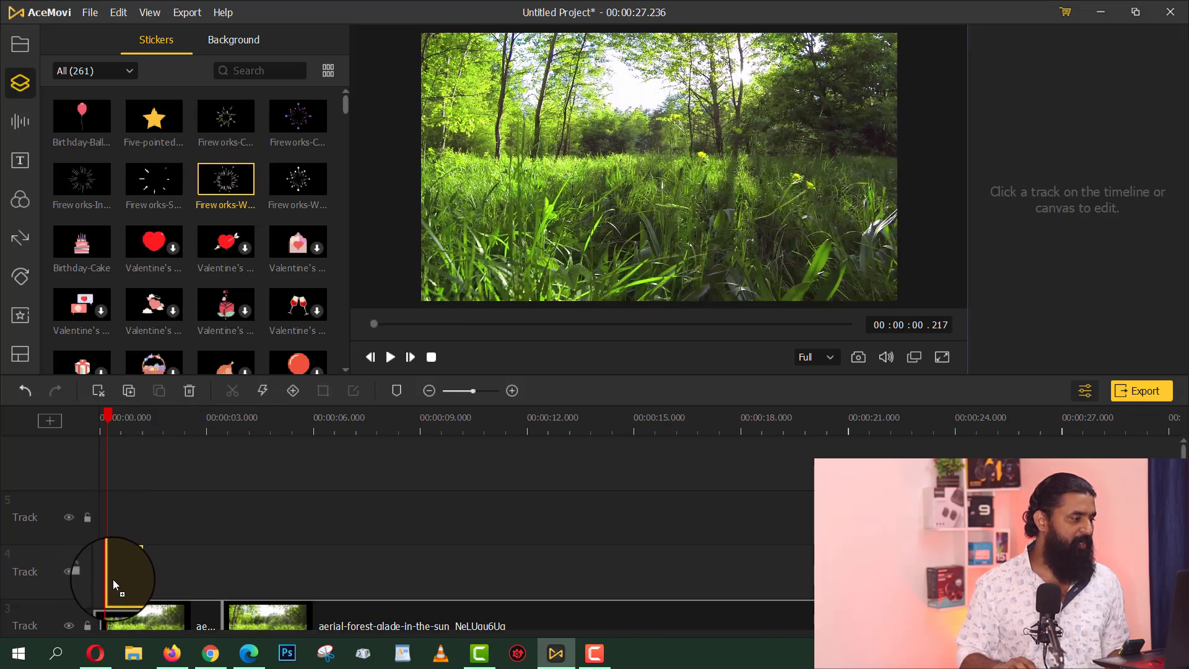
left_click(114, 578)
Preview up to about 7.7 seconds and add a second Black background clip on Track 4 there.
left_click(389, 359)
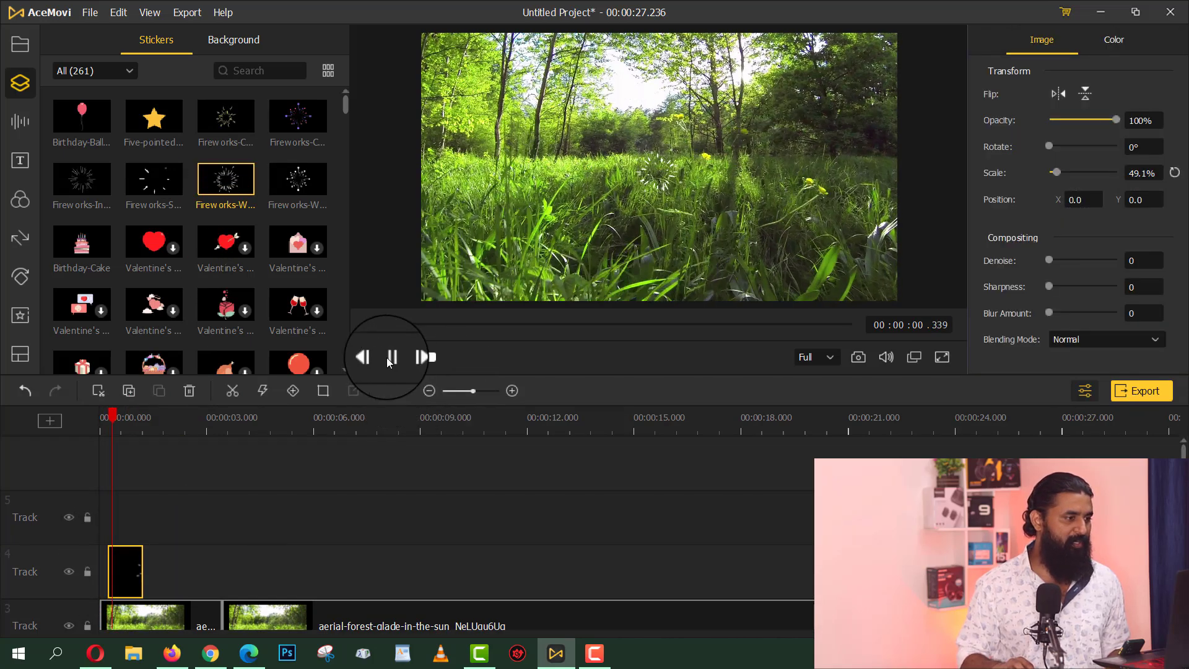
left_click(236, 414)
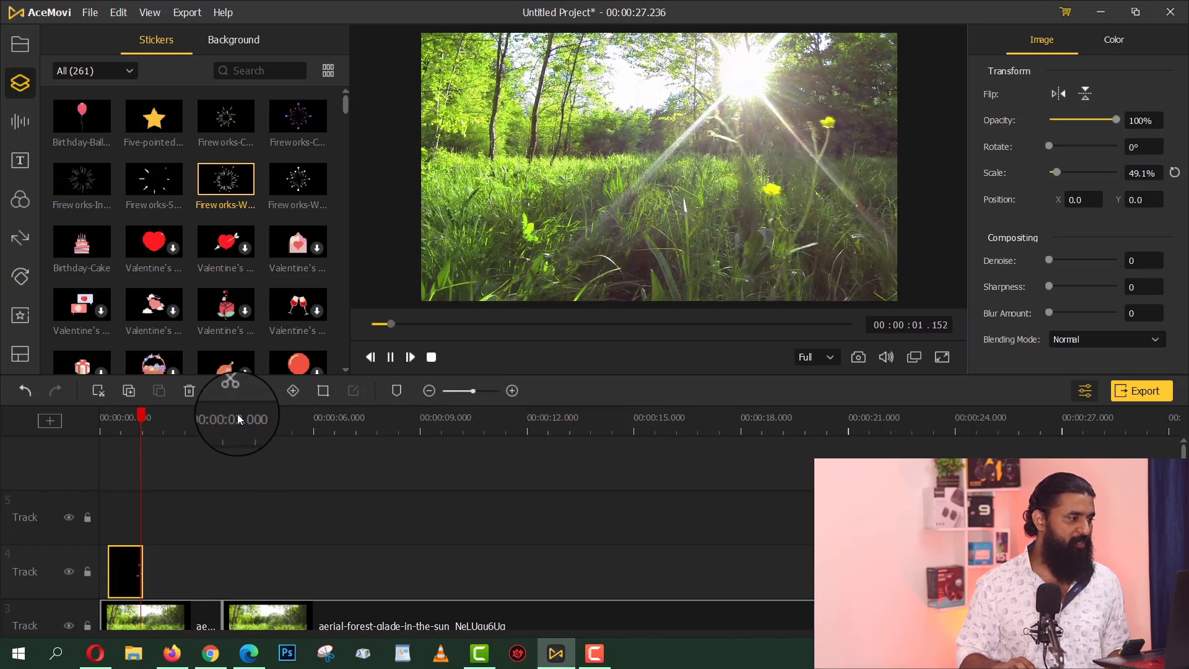
left_click_drag(82, 178, 304, 571)
left_click(223, 42)
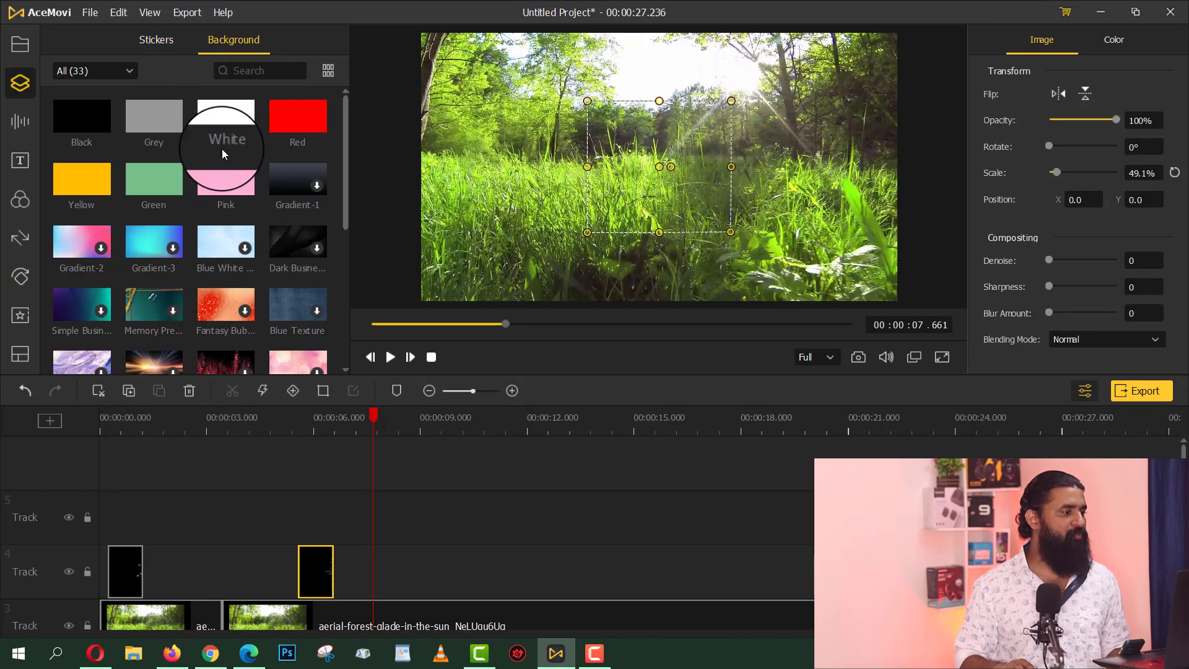
scroll(159, 278, "down", 2)
scroll(156, 297, "up", 1)
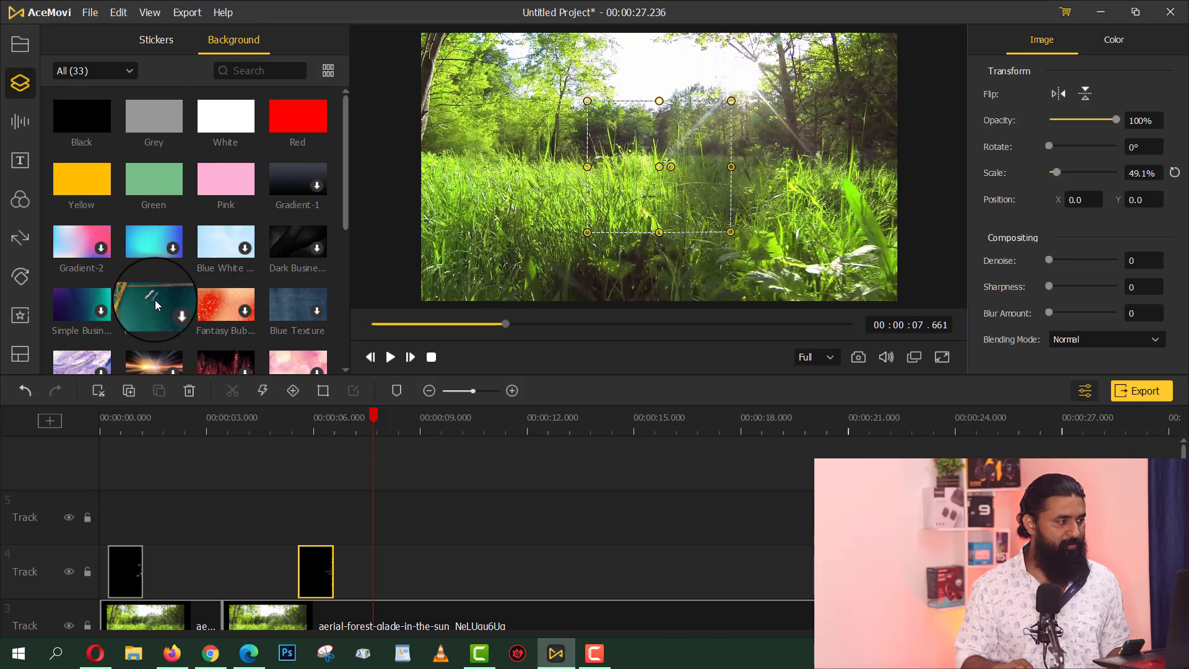
Add the City Sunshine music to Track 4 and play it back briefly.
left_click(25, 124)
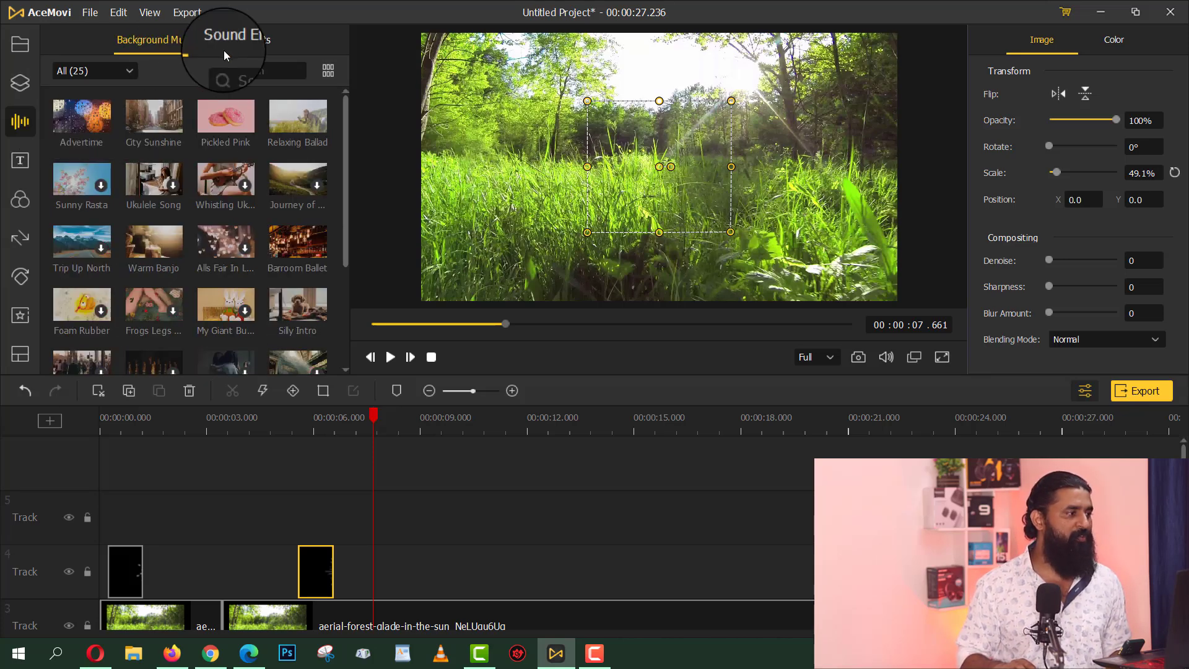
mouse_move(139, 116)
left_mouse_down()
mouse_move(147, 157)
mouse_move(381, 566)
left_mouse_up()
left_click(390, 357)
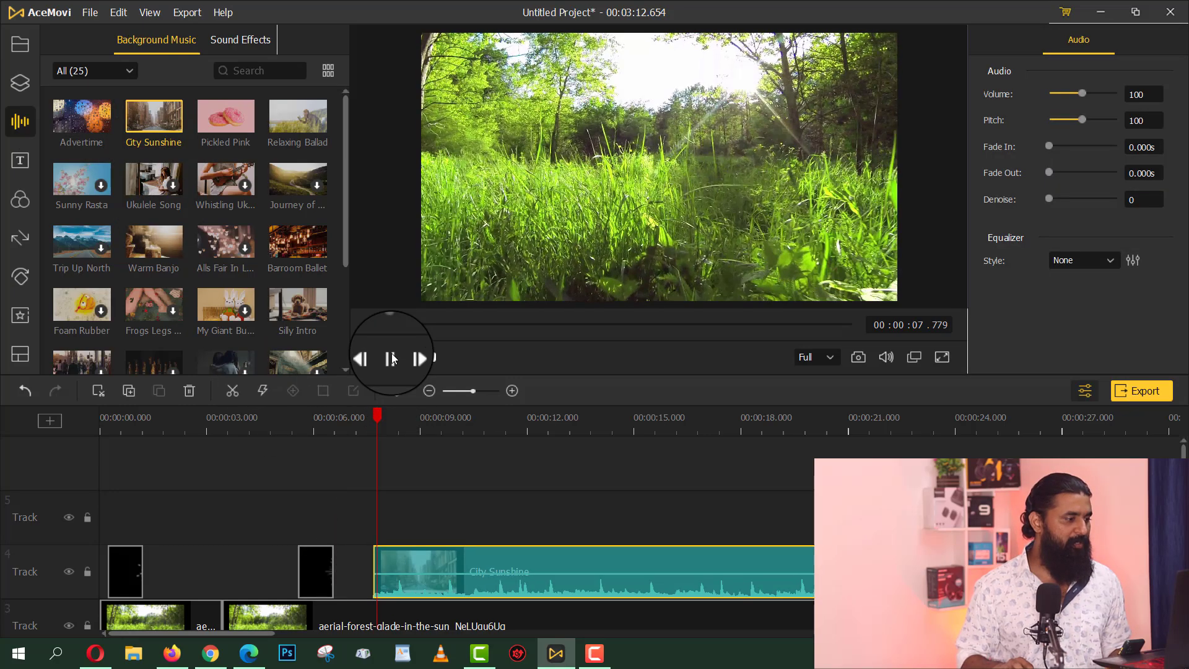
left_click(392, 359)
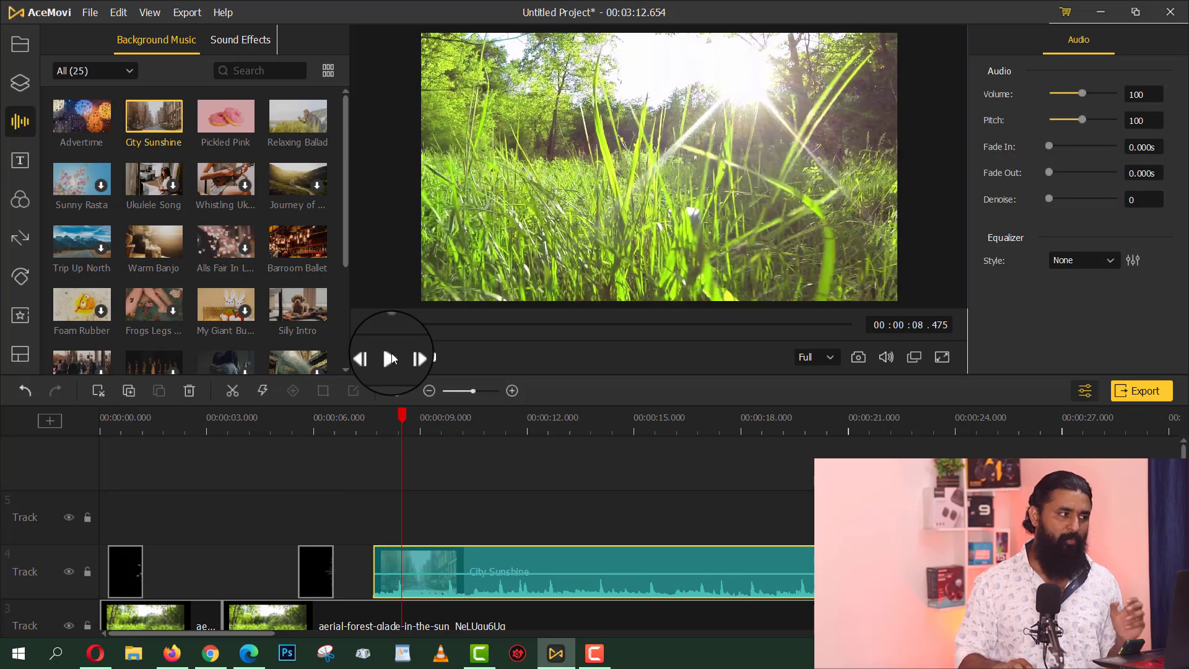
Audition several sound effects, including Drink and Camera.
left_click(232, 41)
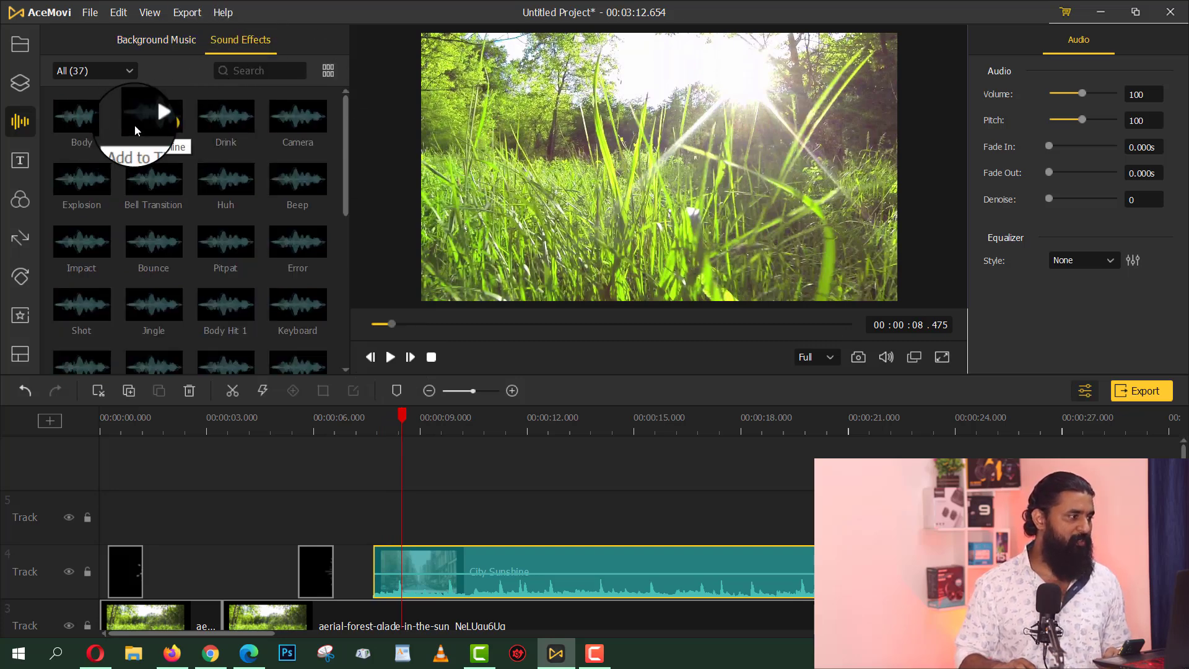
left_click(151, 117)
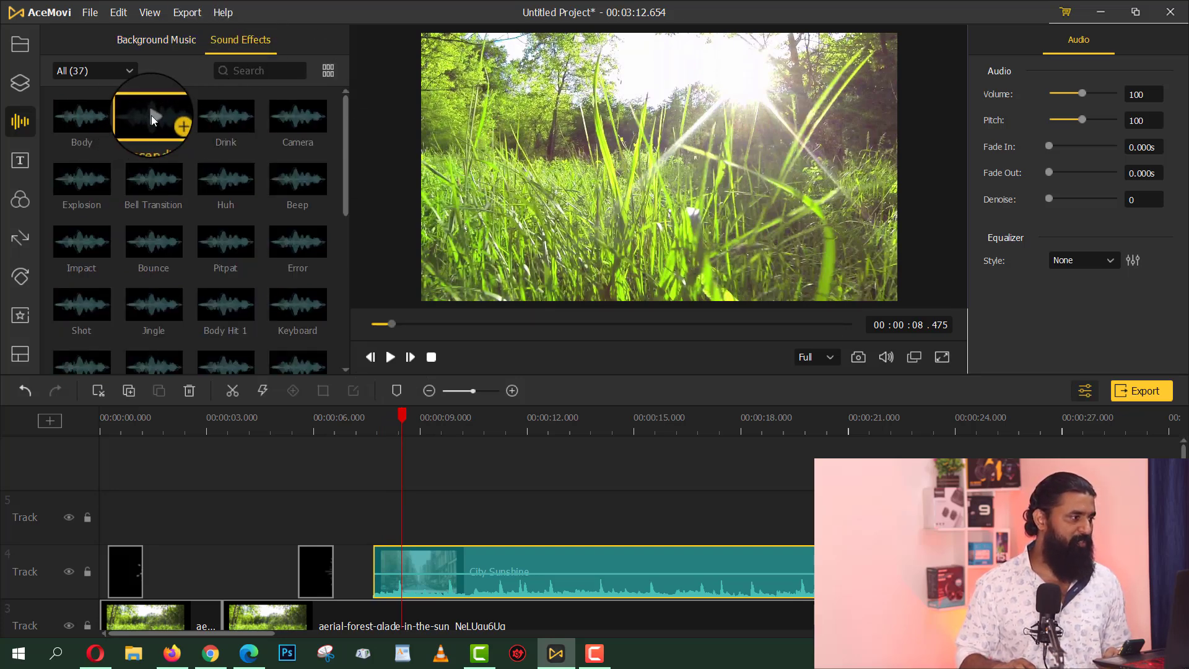
left_click(223, 116)
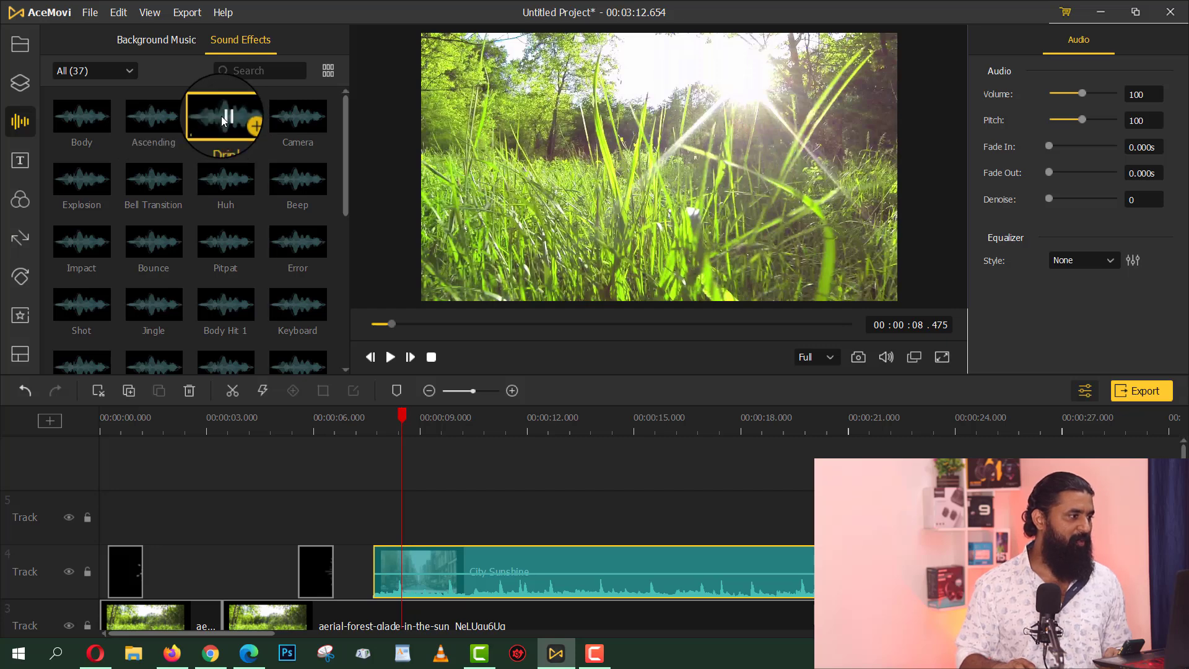
left_click(297, 116)
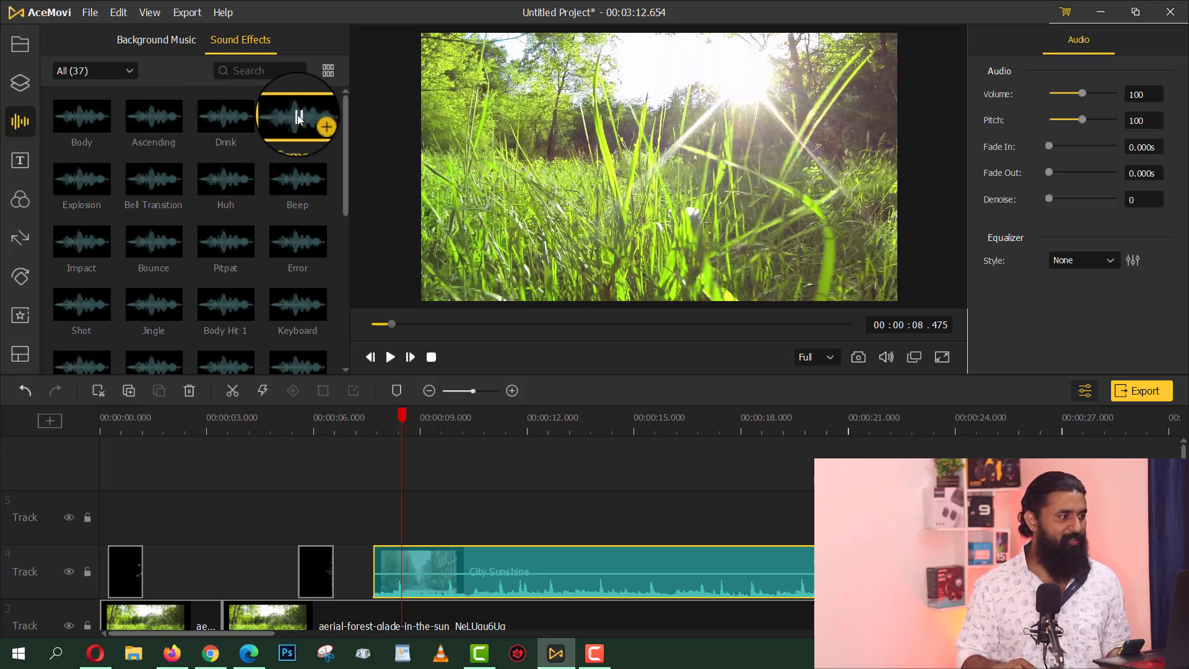
left_click(297, 116)
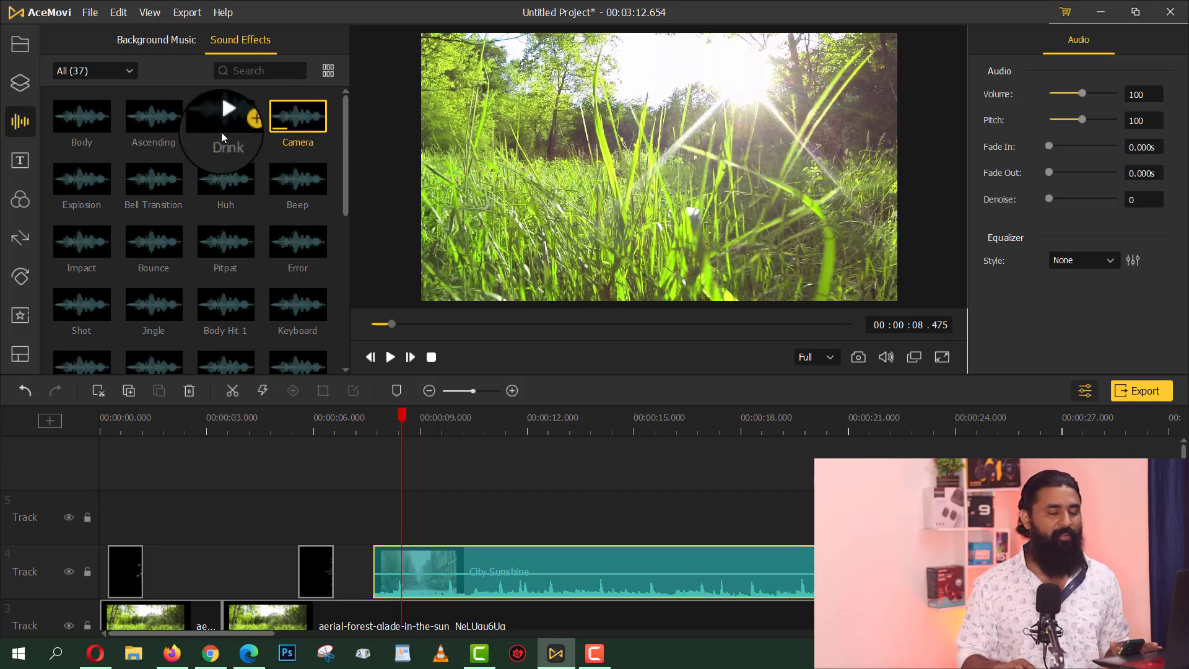
left_click(19, 160)
Place the Title 1 template on Track 5 and preview its animation.
left_click(551, 225)
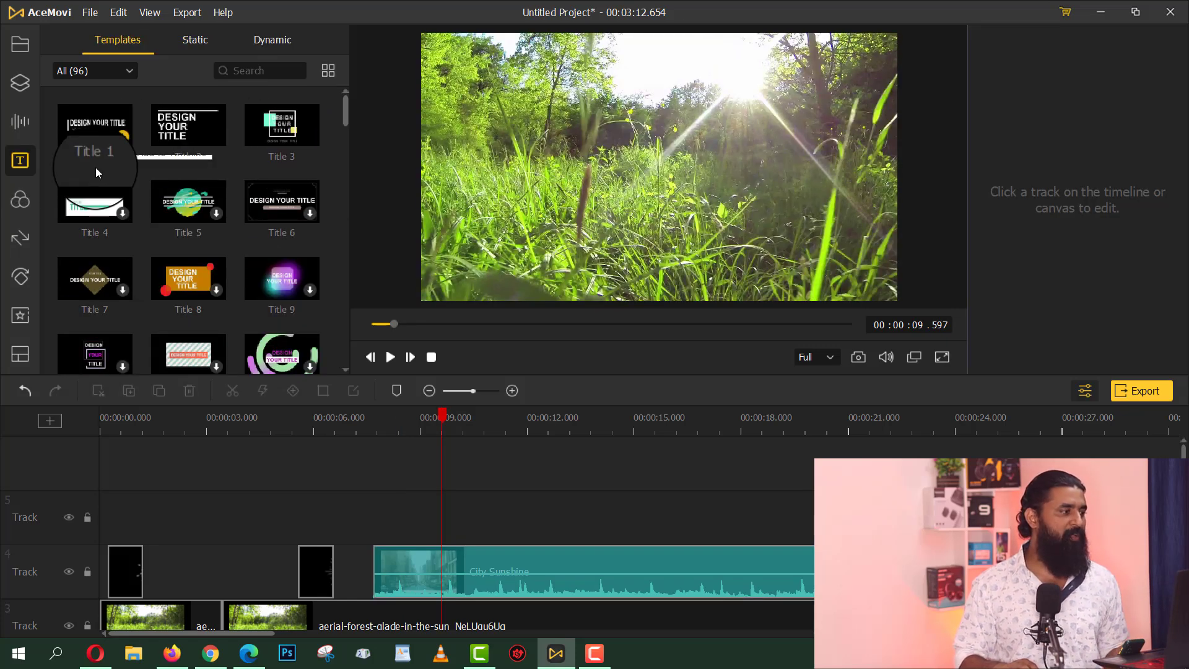
mouse_move(80, 128)
left_mouse_down()
mouse_move(476, 506)
mouse_move(444, 525)
left_mouse_up()
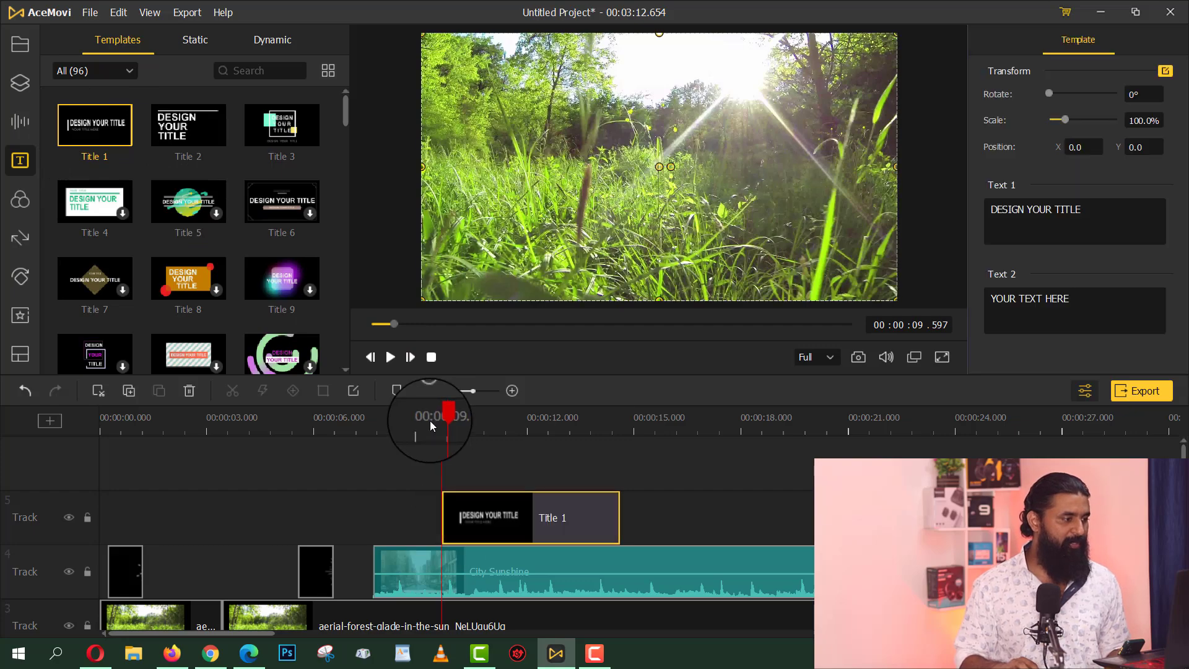
left_click(391, 358)
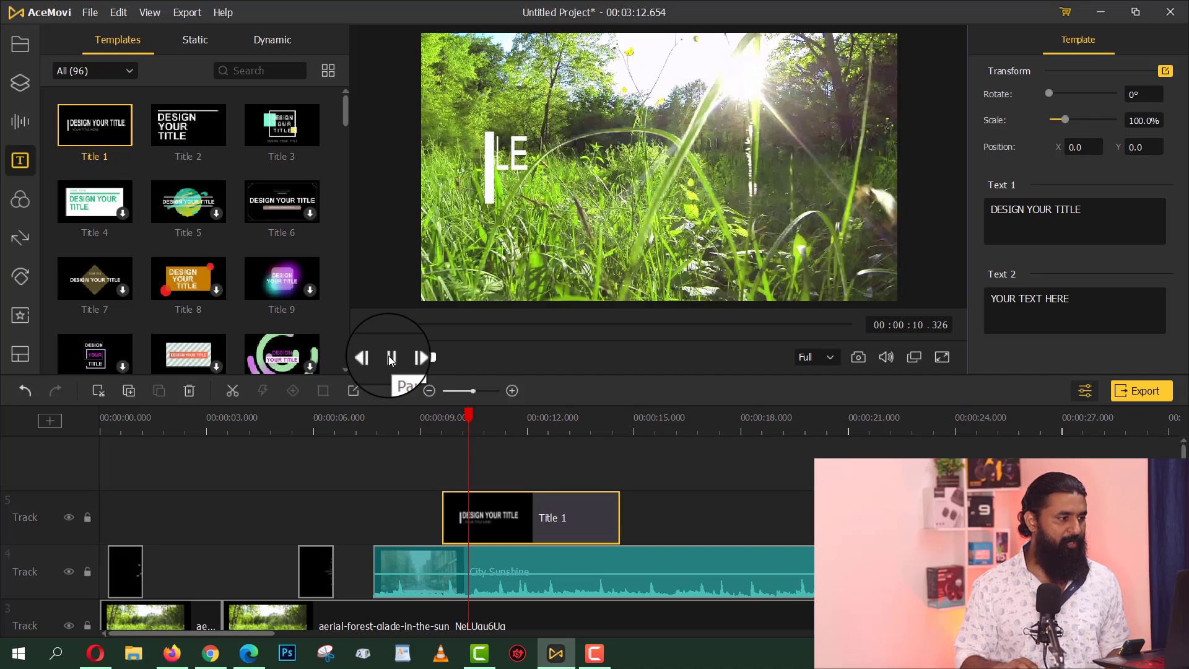
left_click(437, 359)
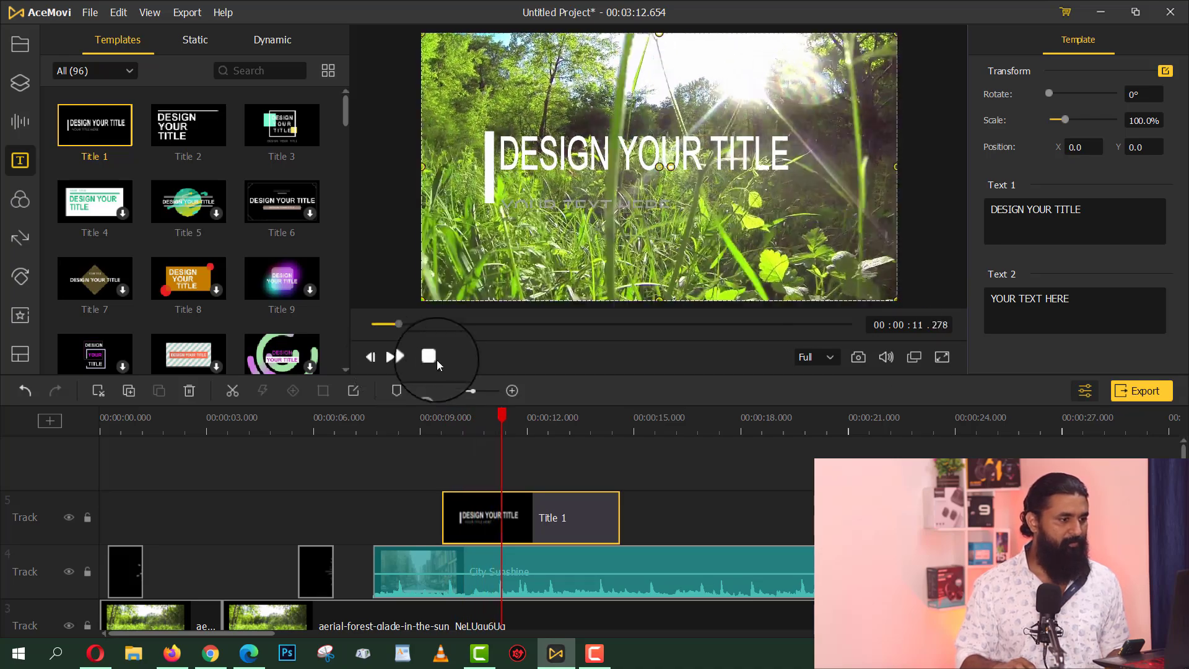
Replace the Title 1 heading with a name and clear the second text line.
left_click(1125, 245)
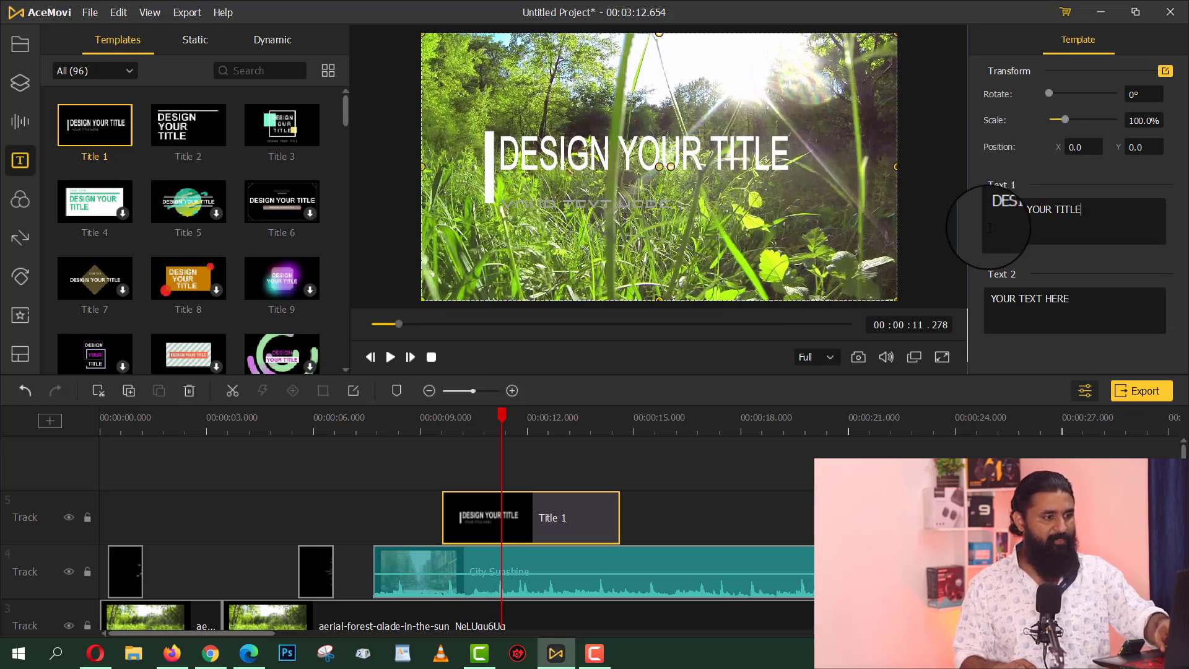
key("BackSpace")
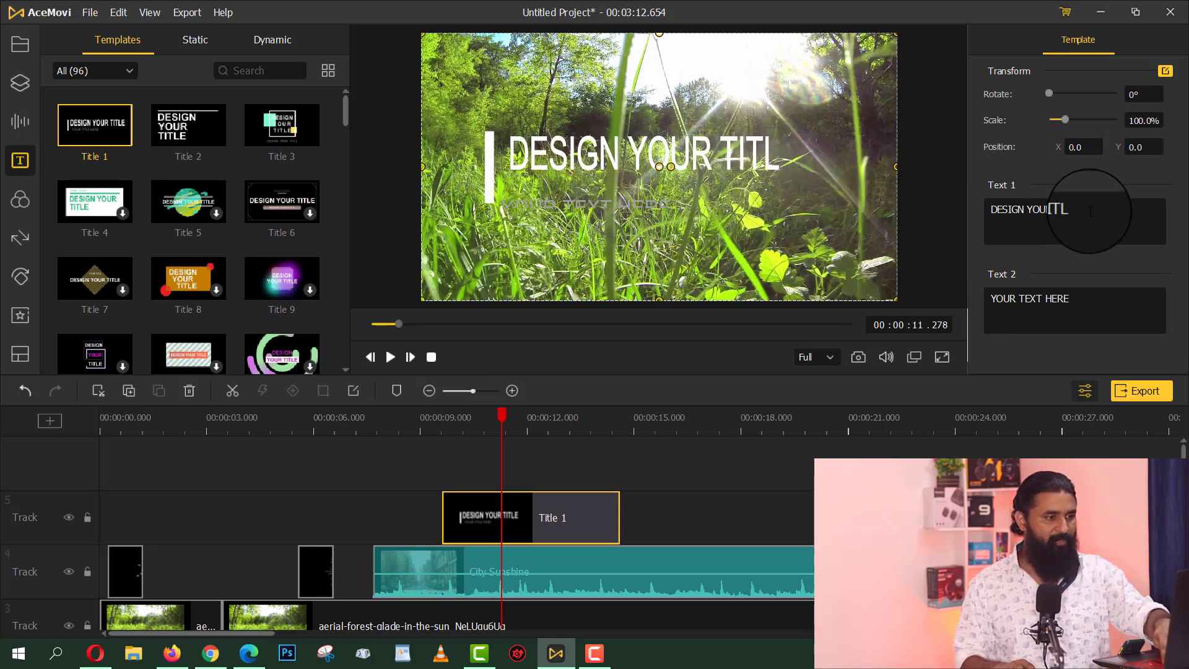
key("BackSpace")
key("BackSpace")
key("BackSpace")
key("BackSpace")
key("BackSpace")
key("BackSpace")
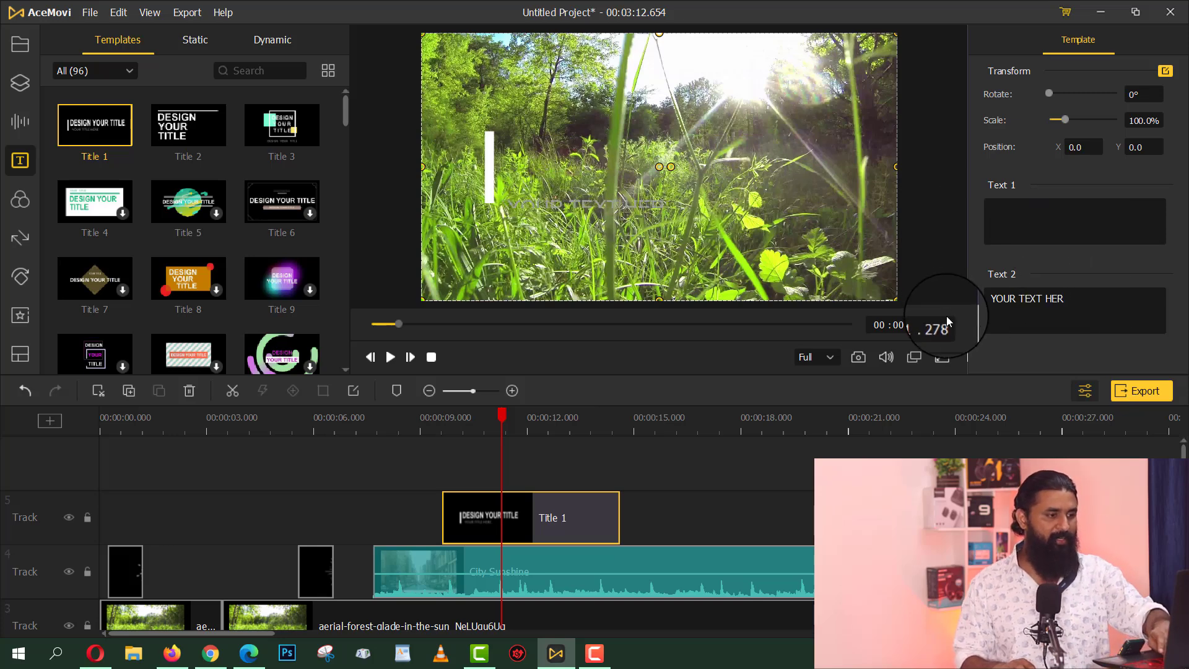
left_click(1074, 327)
key("BackSpace")
key("BackSpace")
key("BackSpace")
left_click(1013, 220)
type("sh")
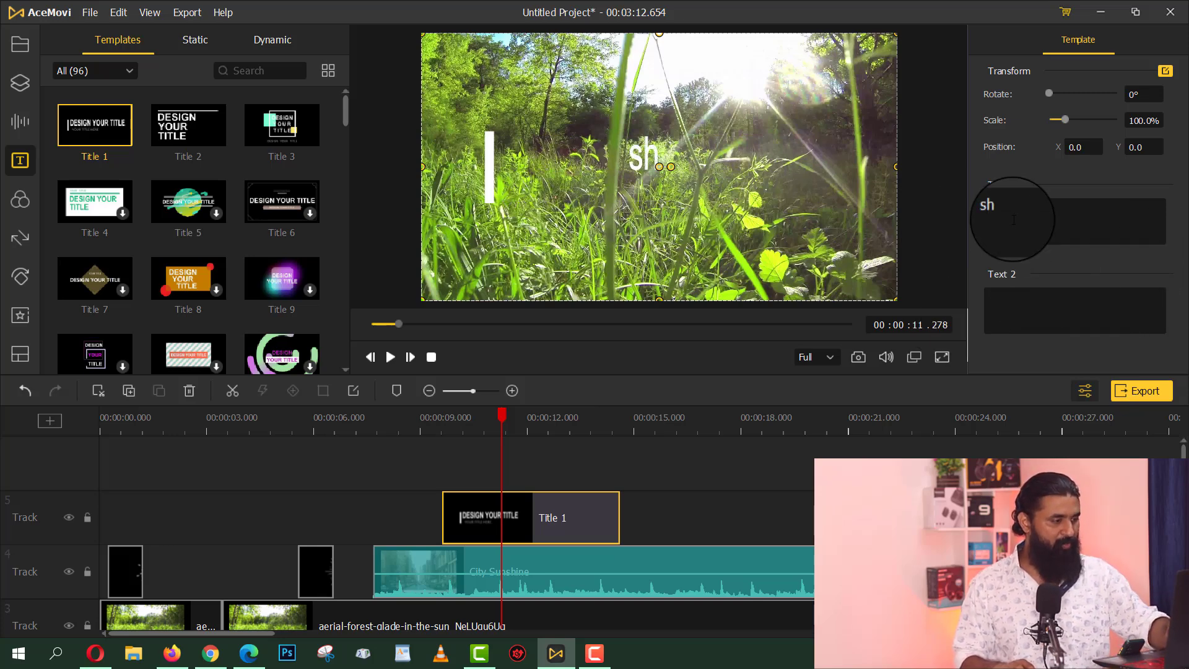
type("i")
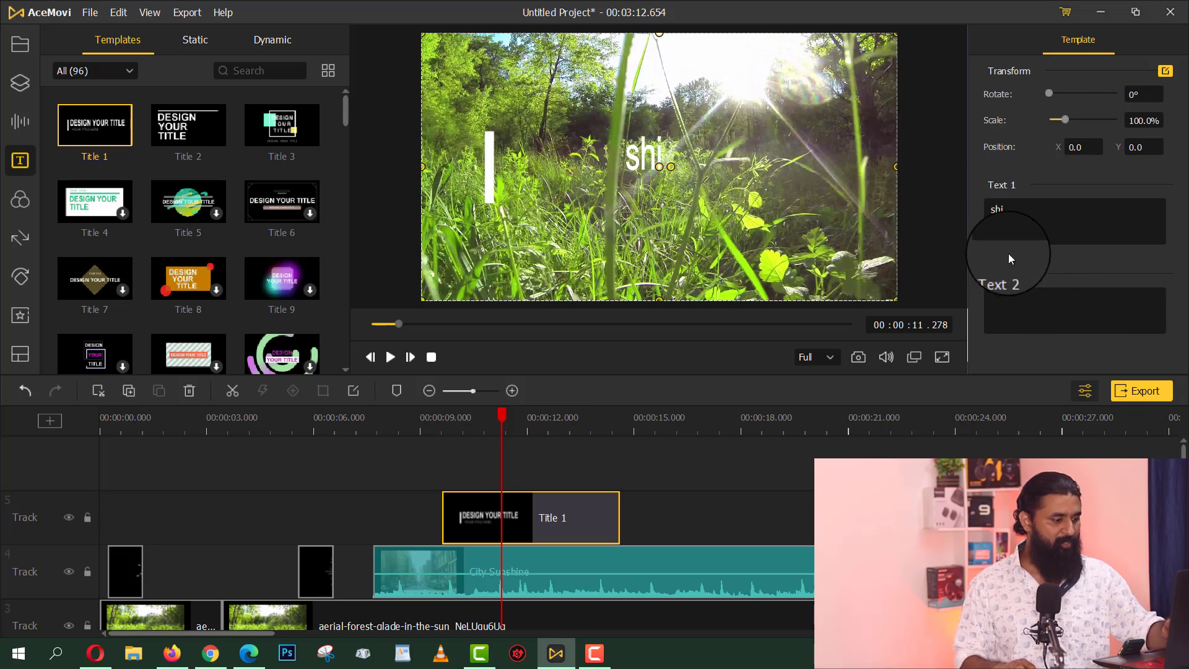
type("o")
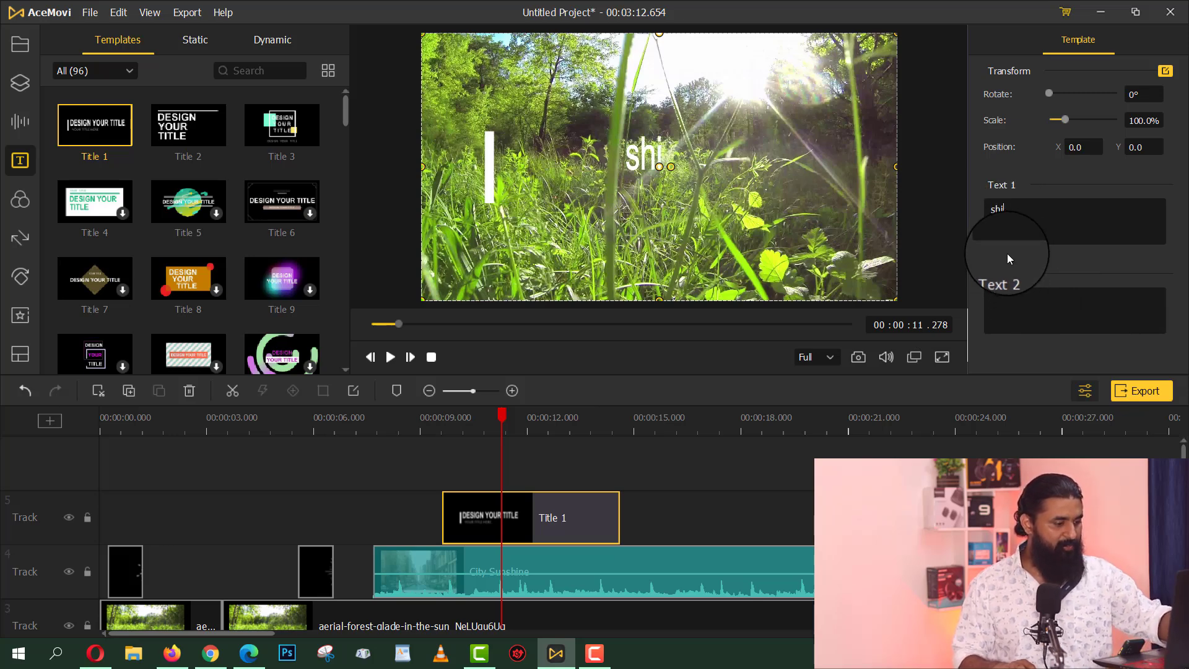
type("jo")
left_click(802, 491)
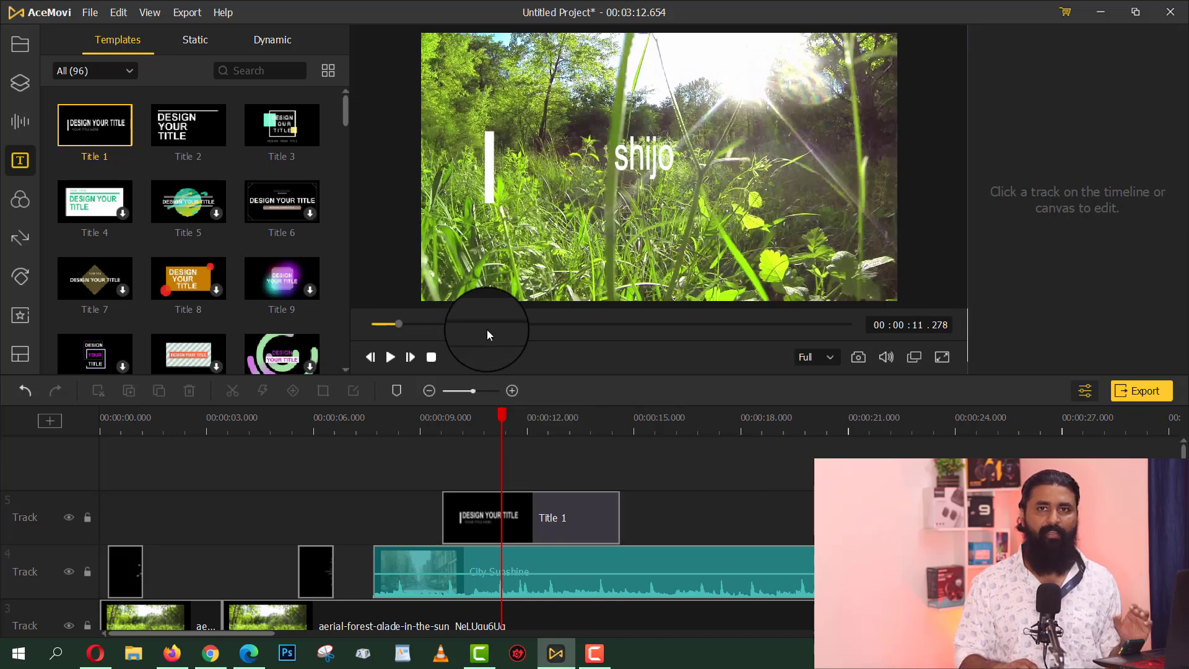
Delete the Title 1 clip from Track 5.
left_click(18, 200)
left_click(537, 521)
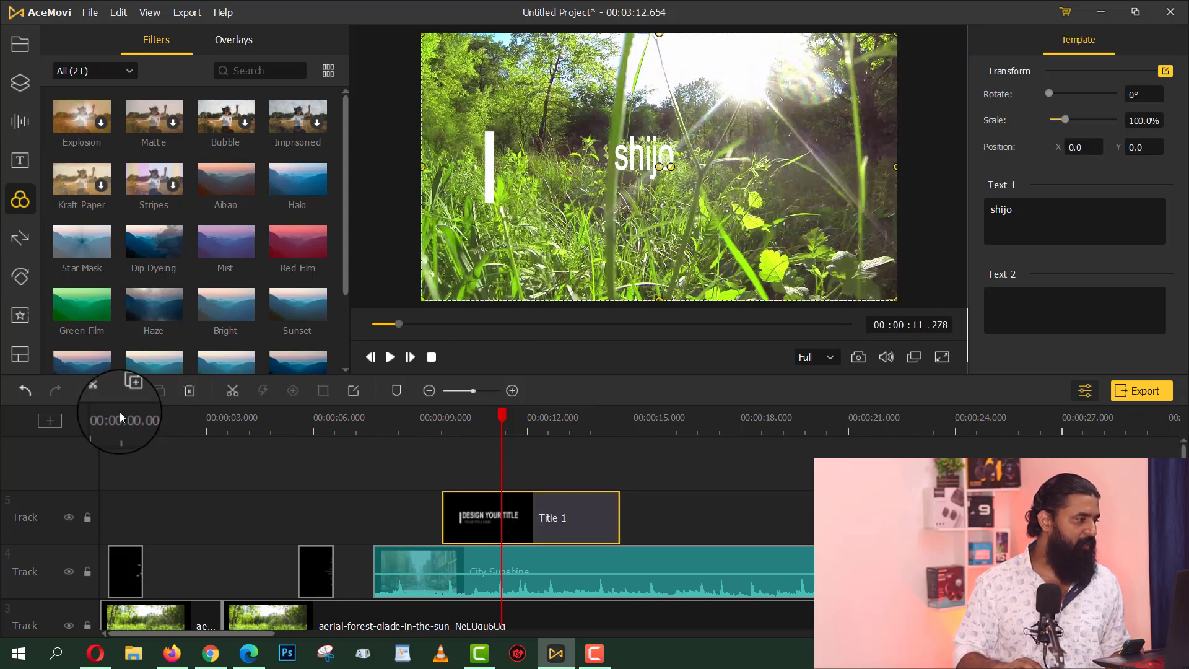
left_click(187, 392)
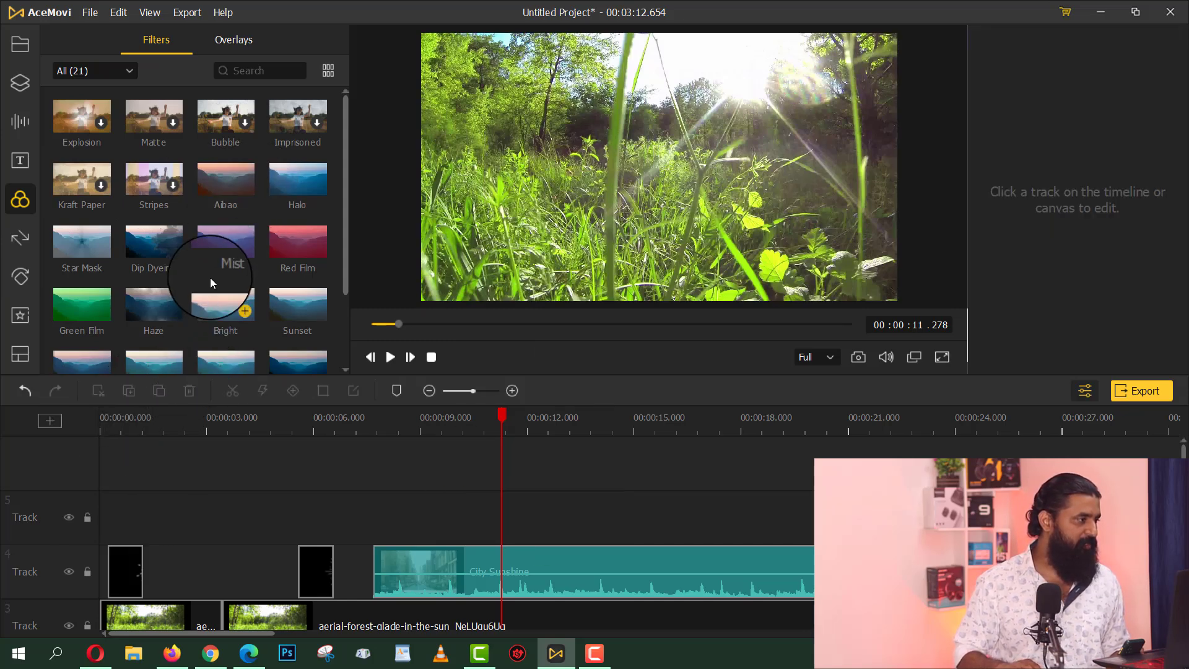
Download the Explosion and Matte filters, put Explosion on Track 5, and preview it.
left_click(102, 124)
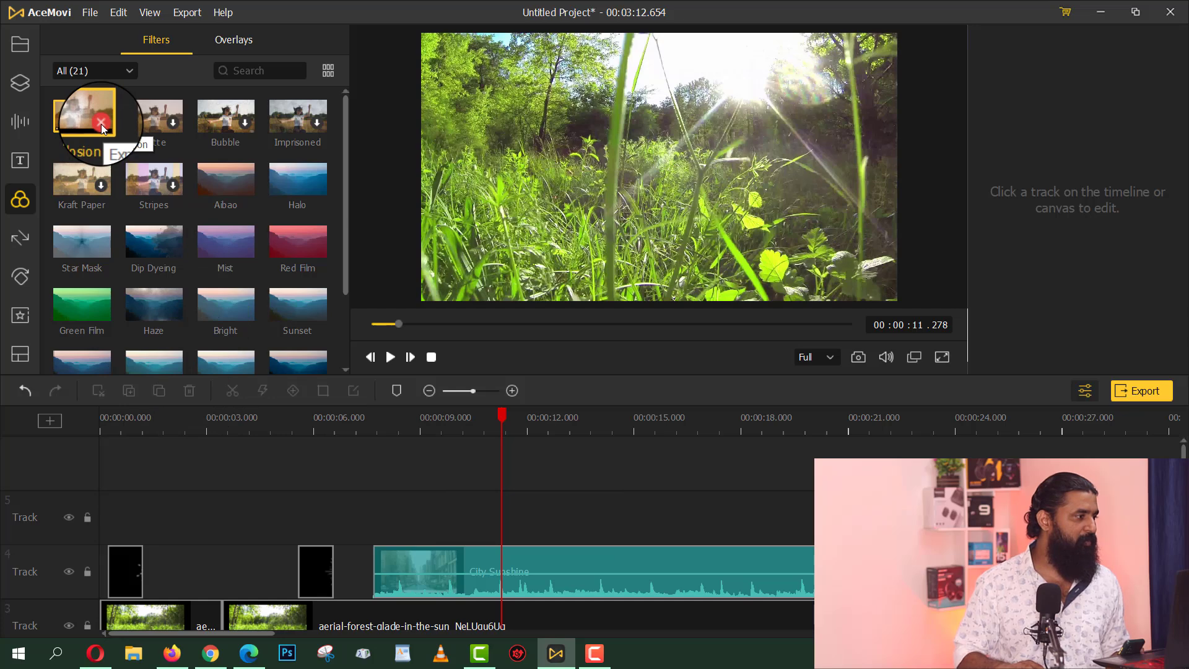
left_click(169, 121)
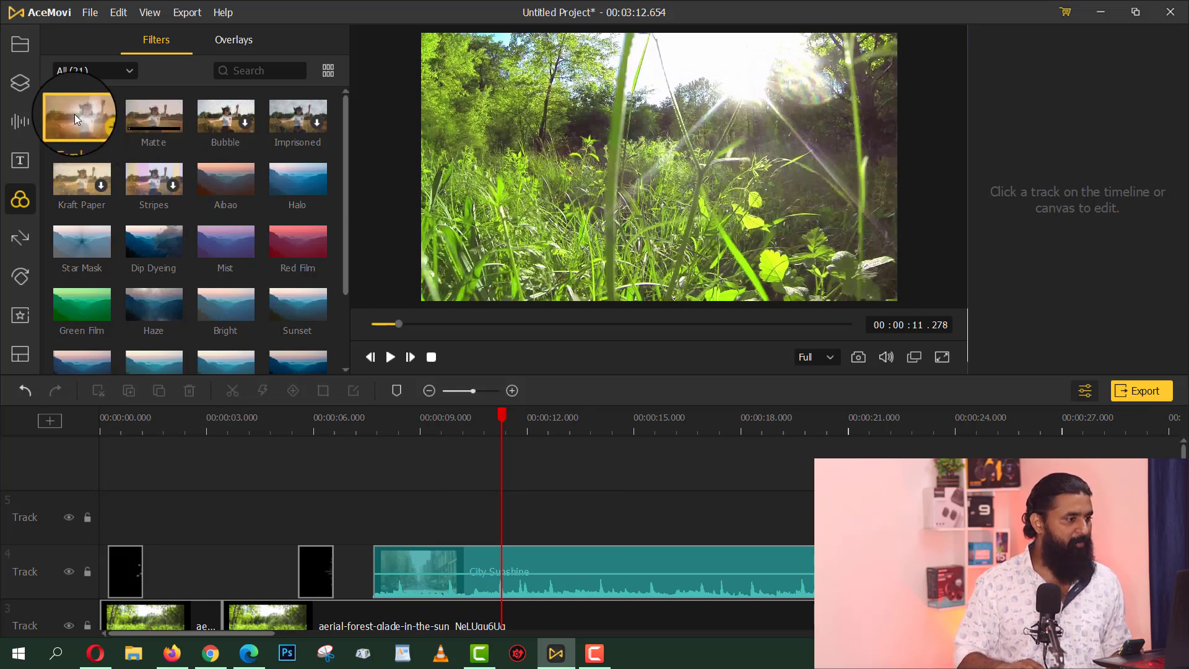
left_click_drag(74, 114, 485, 522)
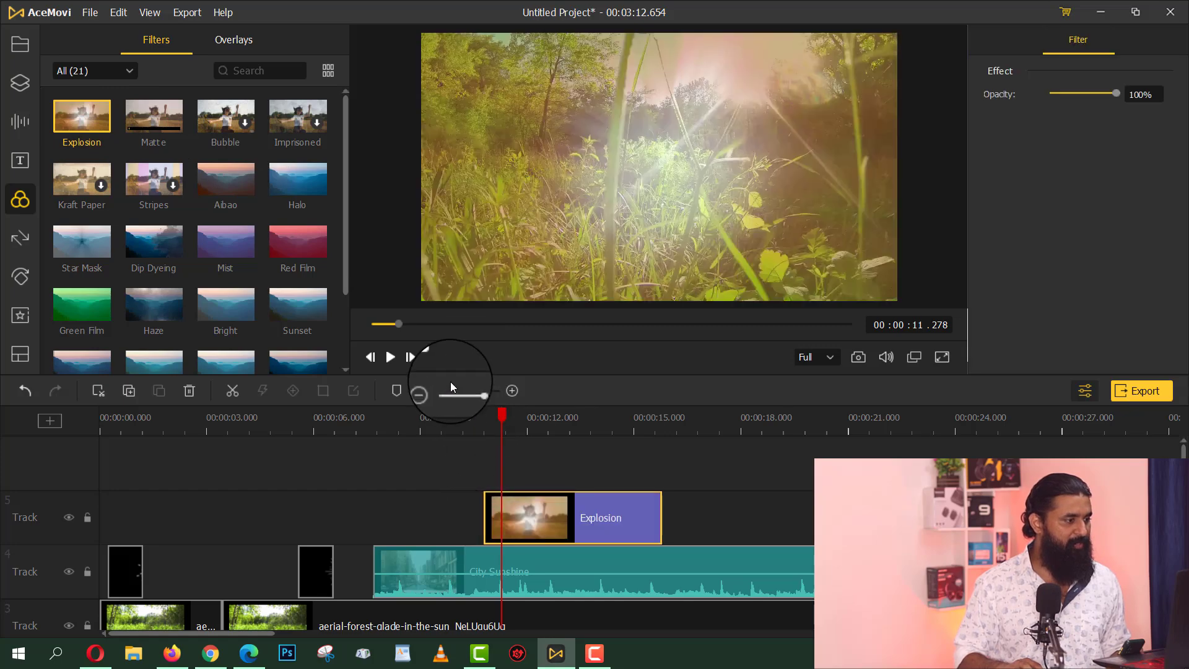
left_click(399, 359)
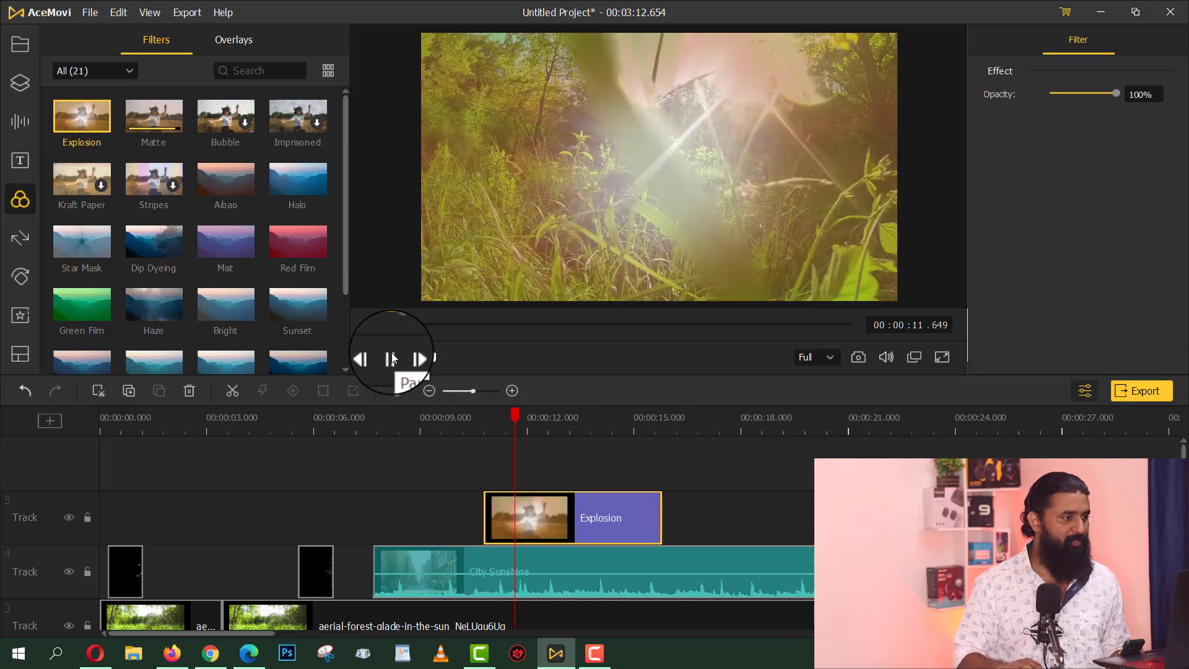
left_click(391, 358)
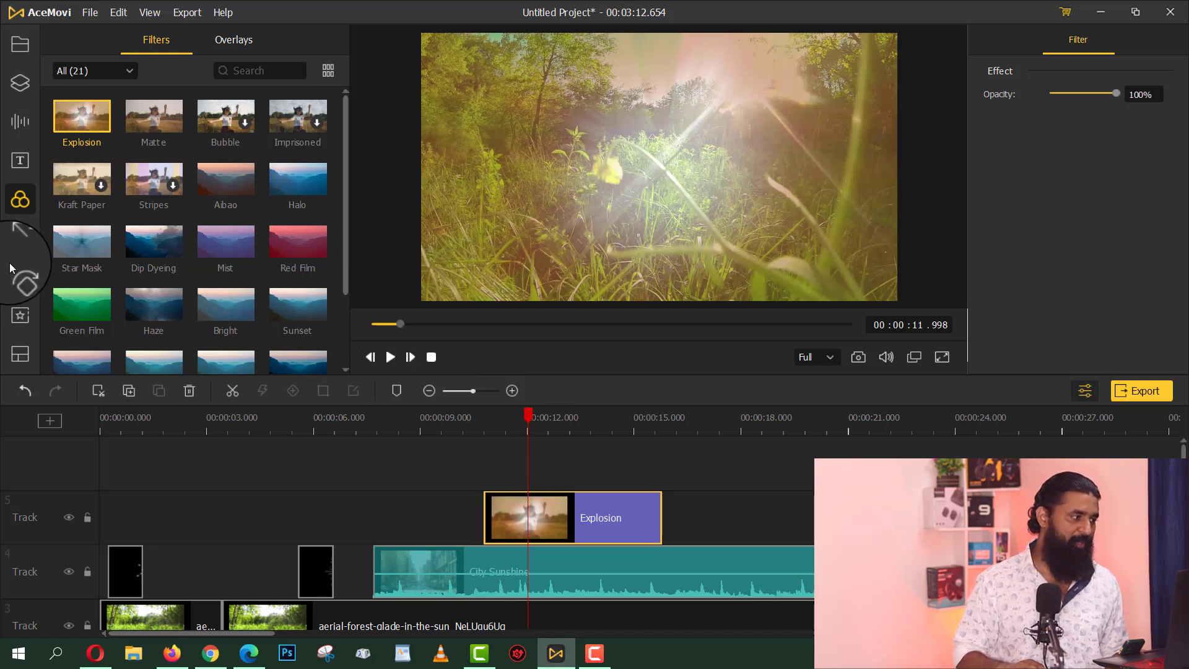
Put a Triangle Wipe transition between the two forest clips and preview it.
left_click(21, 240)
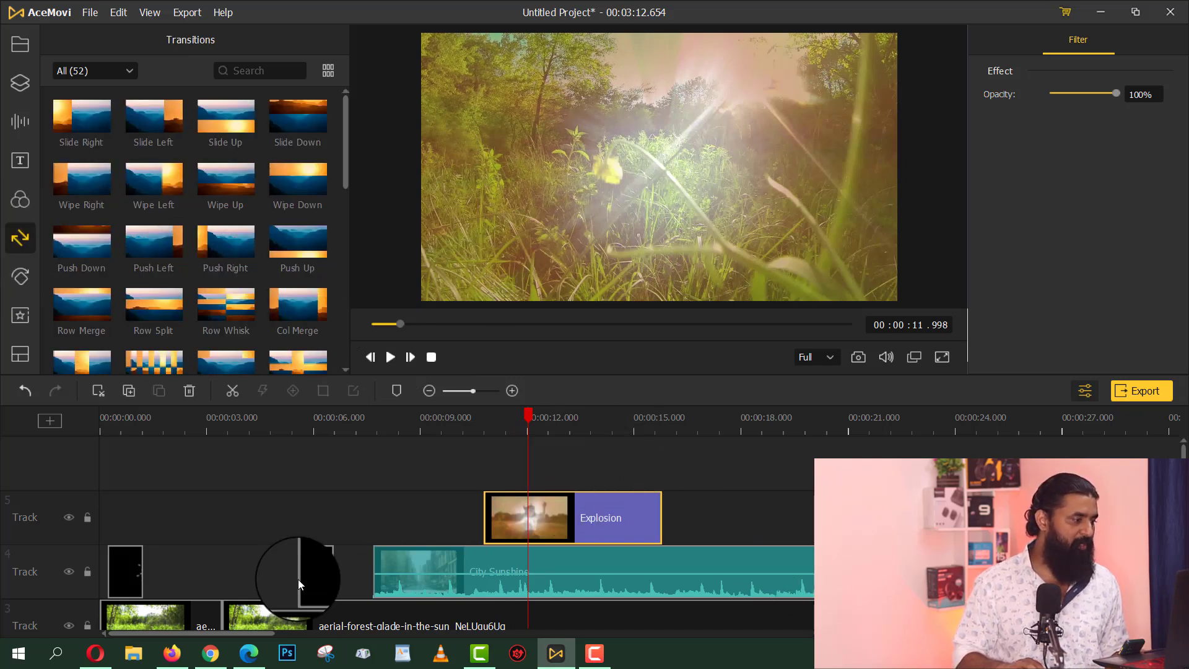
scroll(298, 578, "down", 1)
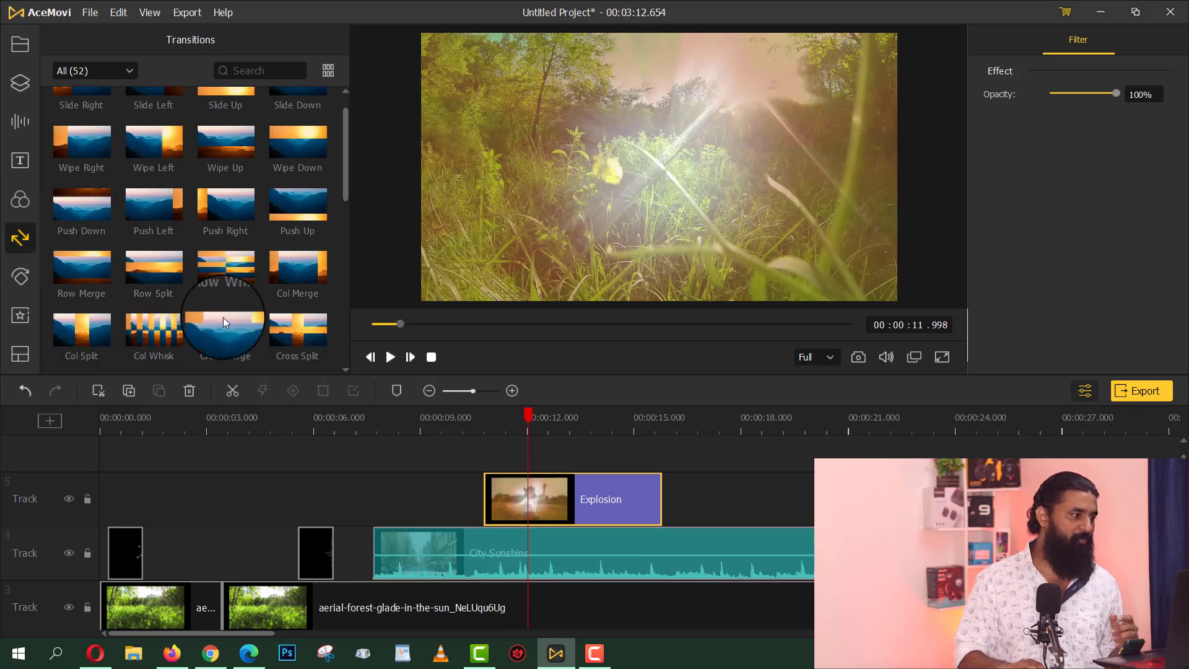
scroll(224, 314, "down", 1)
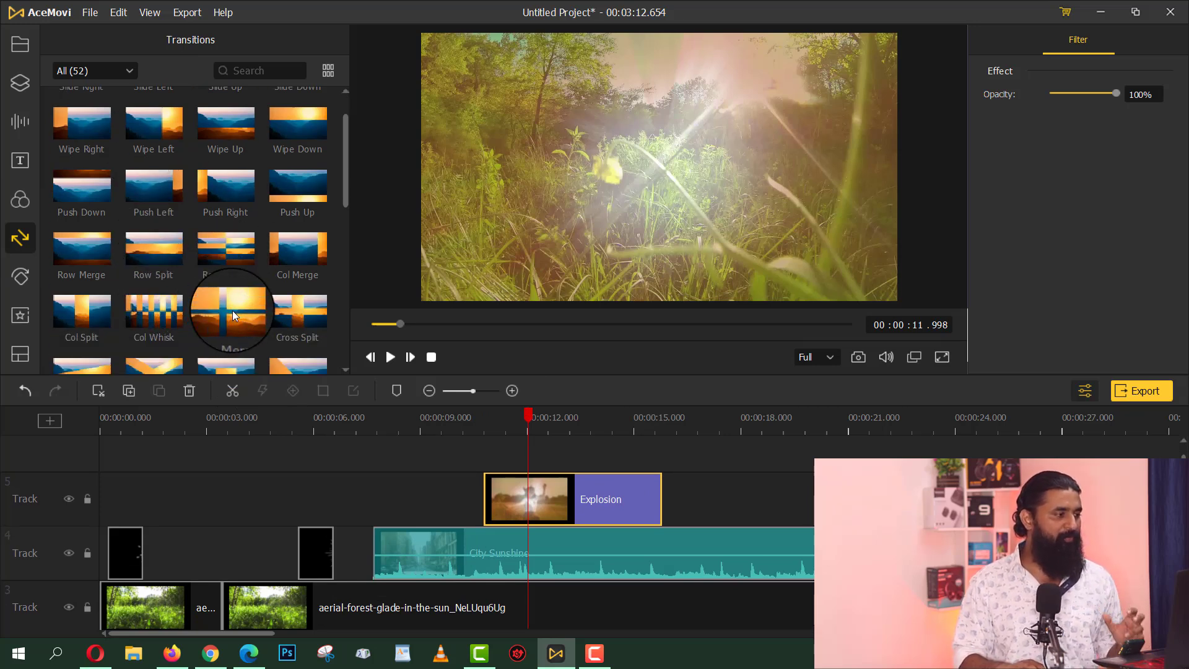
scroll(232, 310, "down", 4)
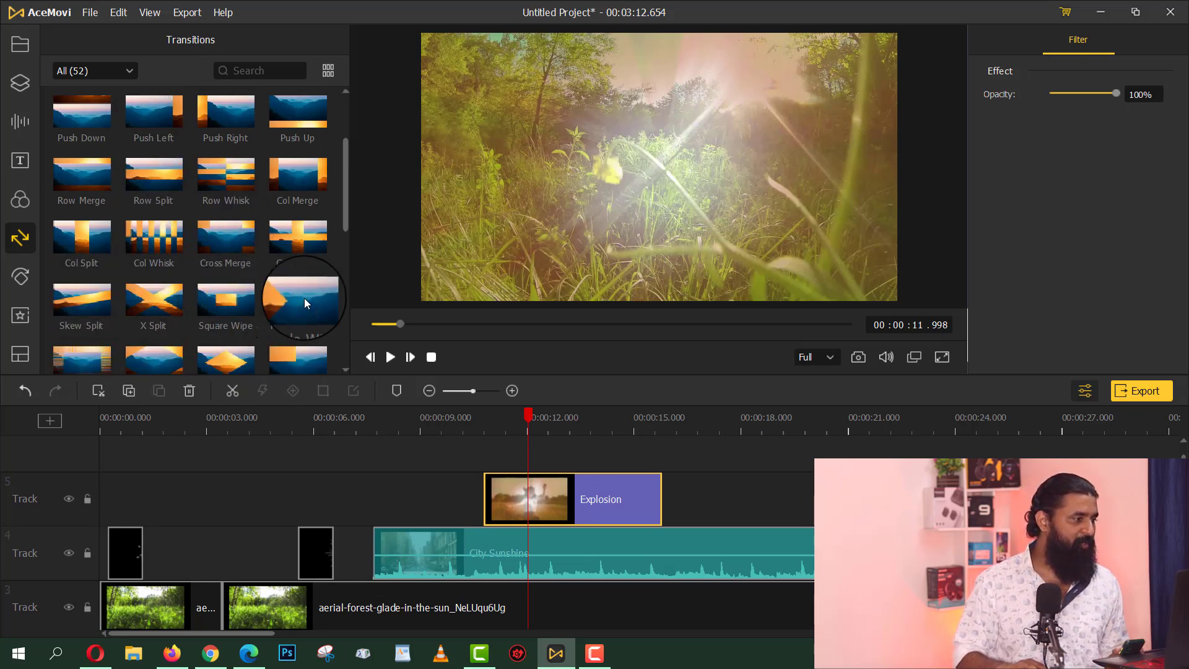
mouse_move(304, 299)
left_mouse_down()
mouse_move(225, 599)
mouse_move(192, 610)
left_mouse_up()
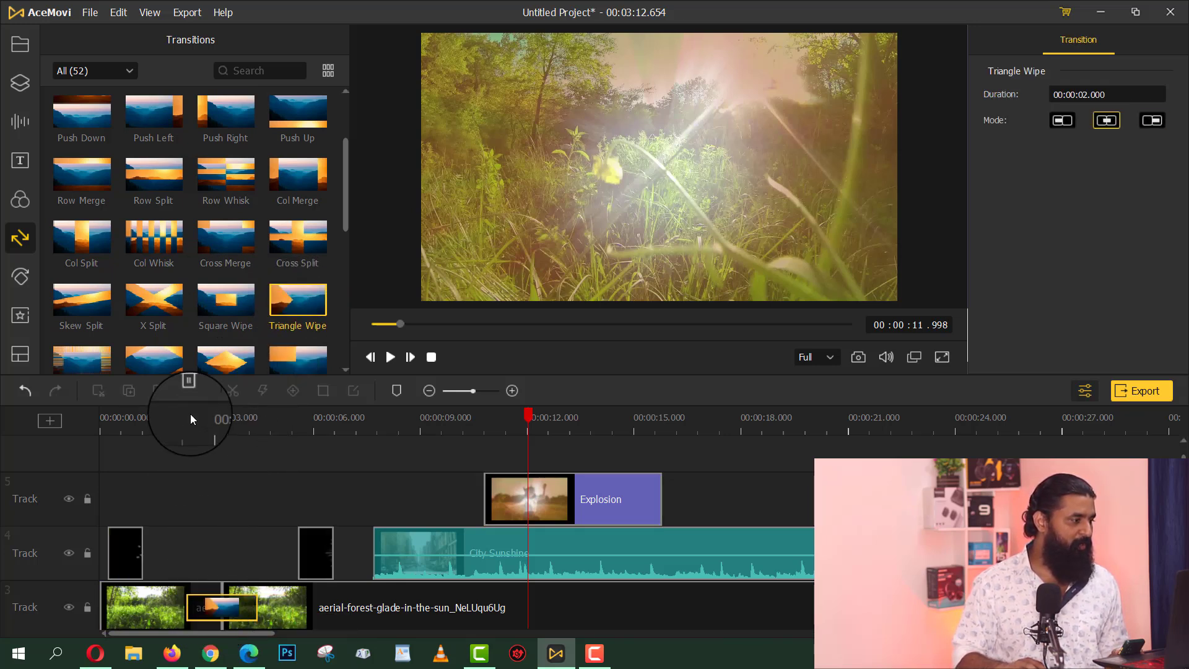
left_click(186, 419)
left_click(391, 358)
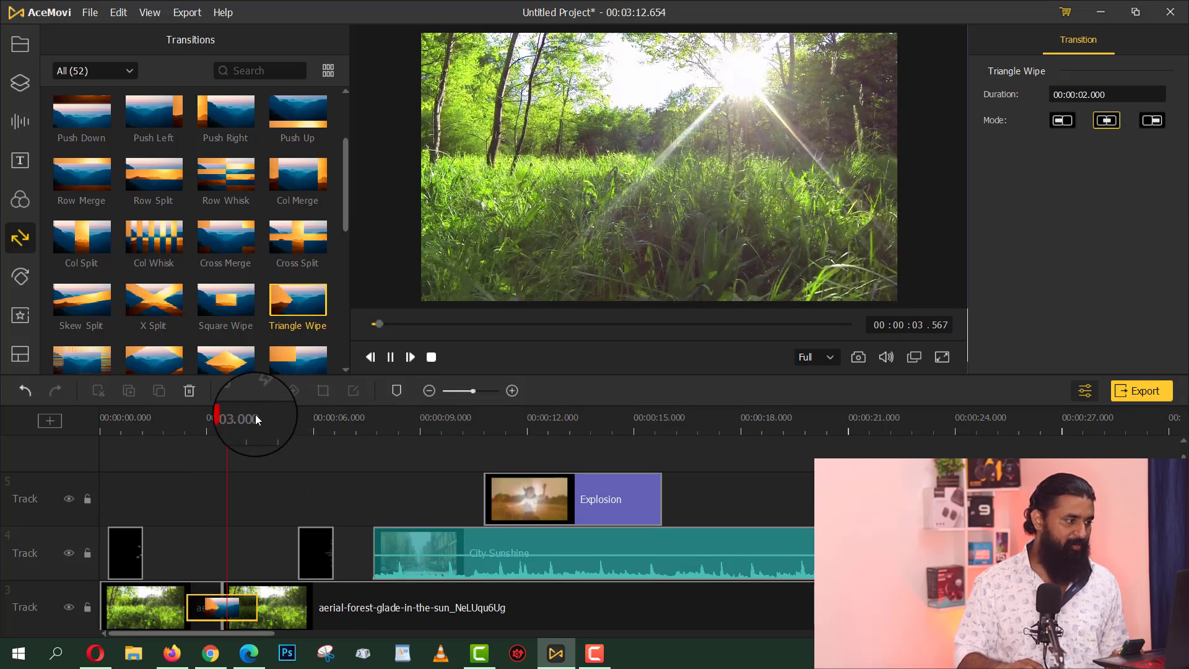
Replace the transition with Horizontal Blinds and replay it.
scroll(209, 299, "down", 2)
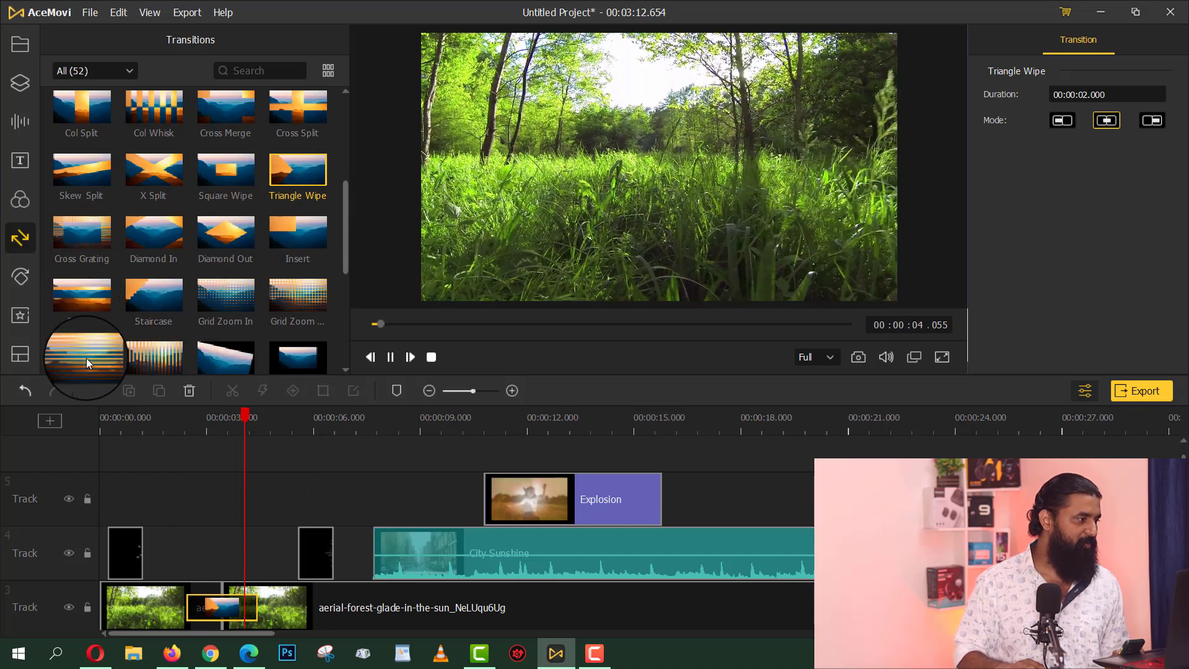
left_click_drag(87, 358, 214, 608)
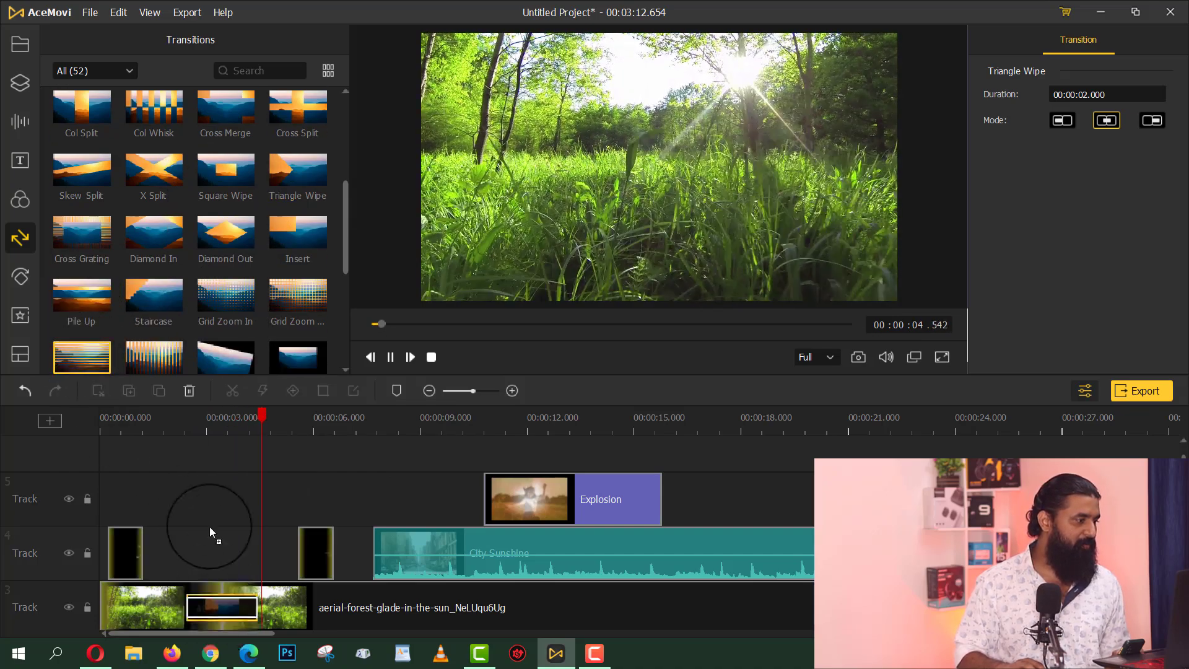
left_click(181, 418)
left_click(391, 357)
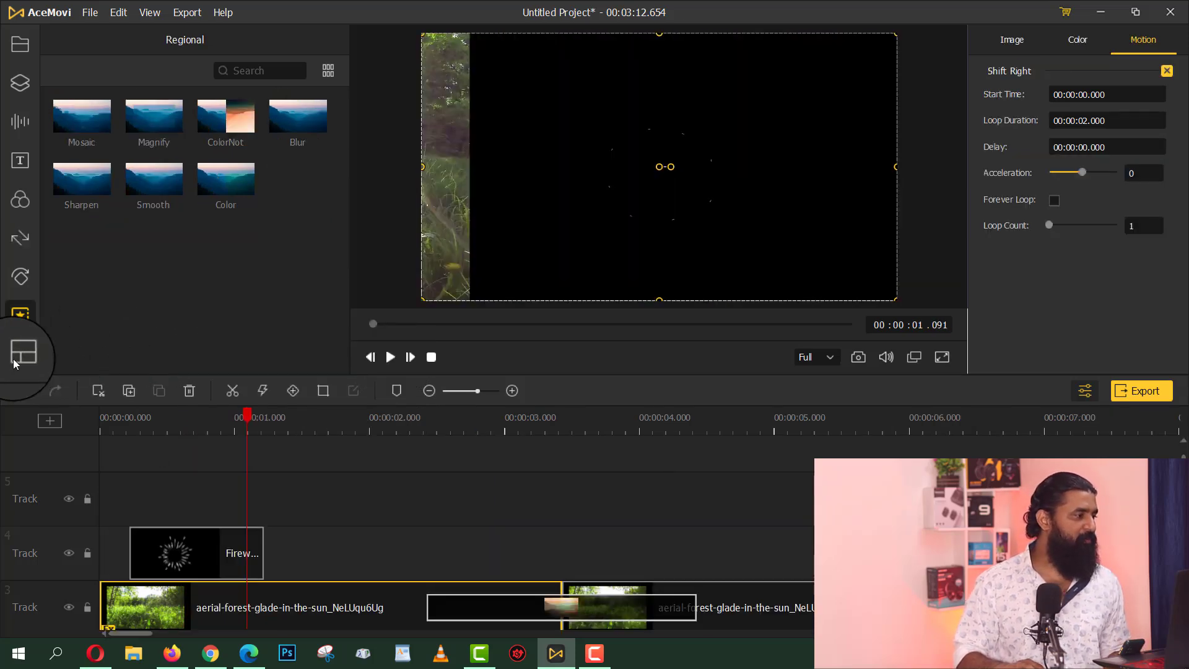
left_click(16, 361)
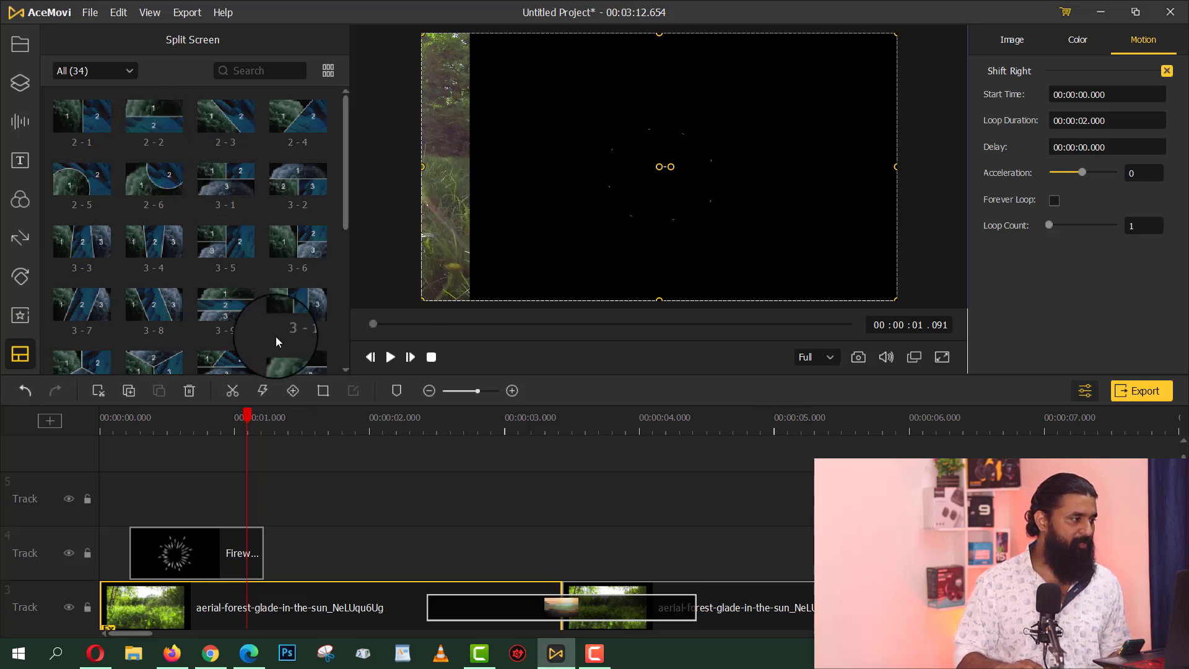
Place the aerial forest clip on empty Track 4.
scroll(374, 529, "down", 1)
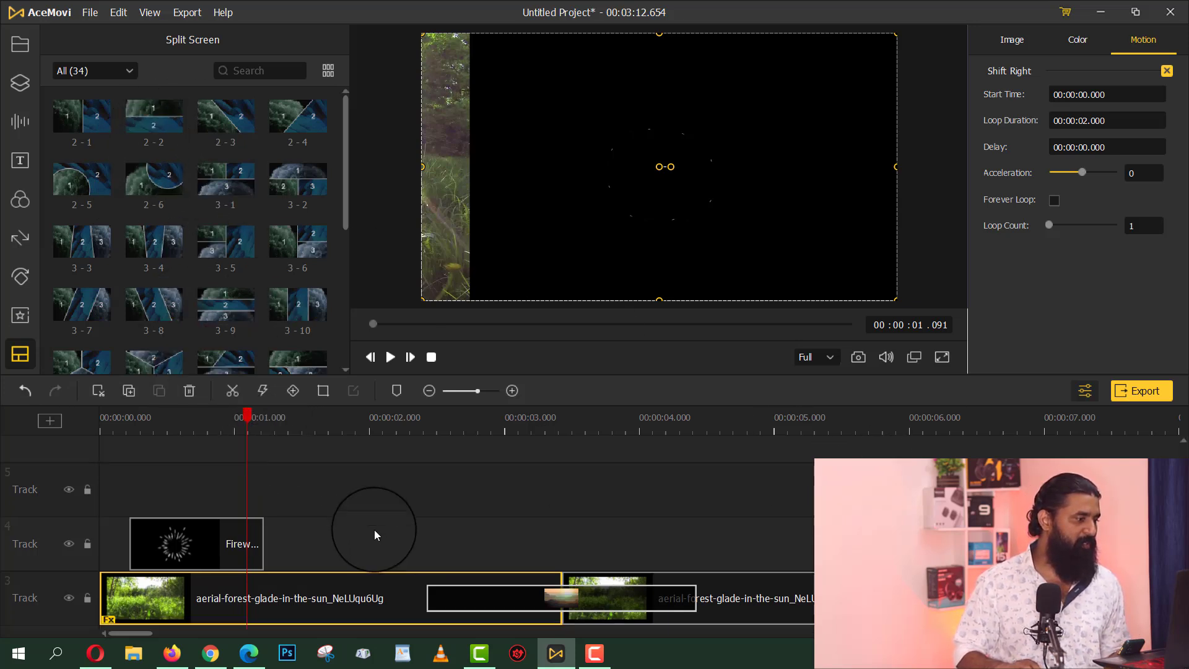
left_click(184, 491)
scroll(187, 495, "right", 5)
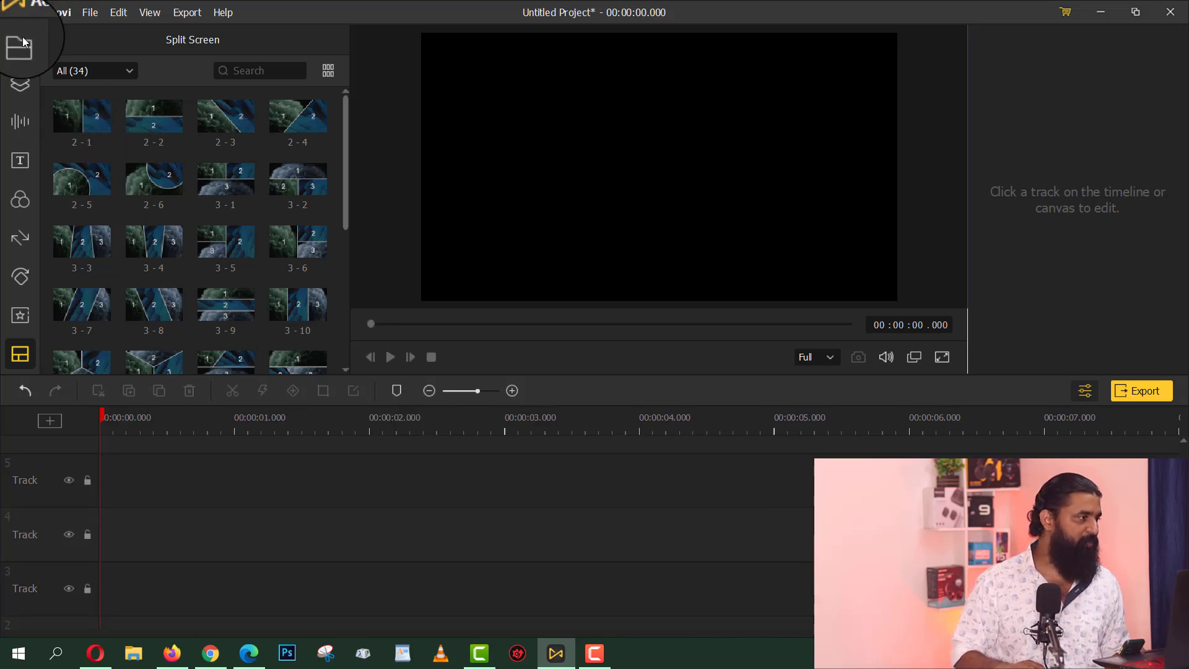
left_click(24, 42)
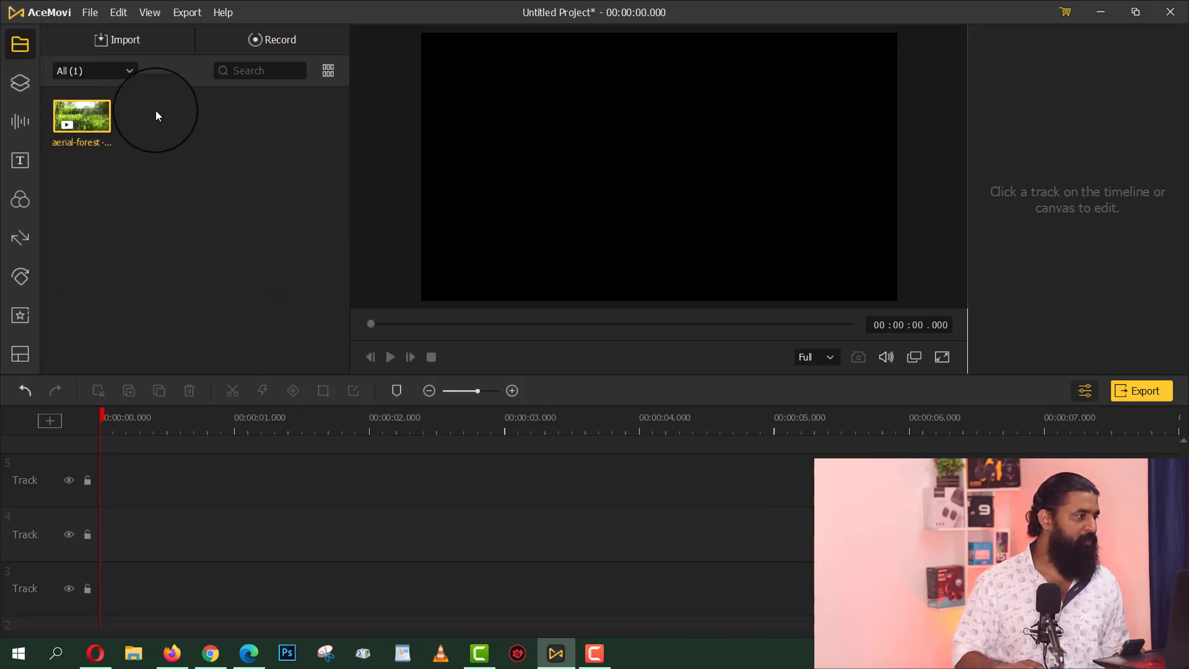
left_click_drag(82, 116, 150, 595)
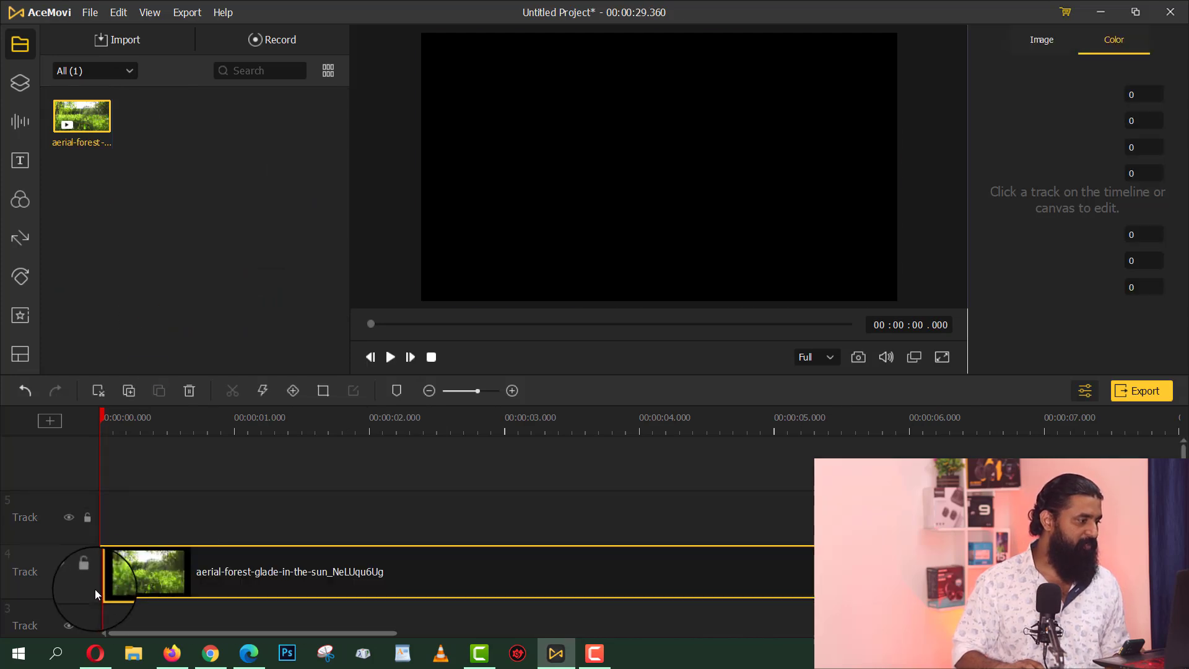
Add the 2-6 split-screen layout to Track 5 above the forest clip.
left_click(212, 424)
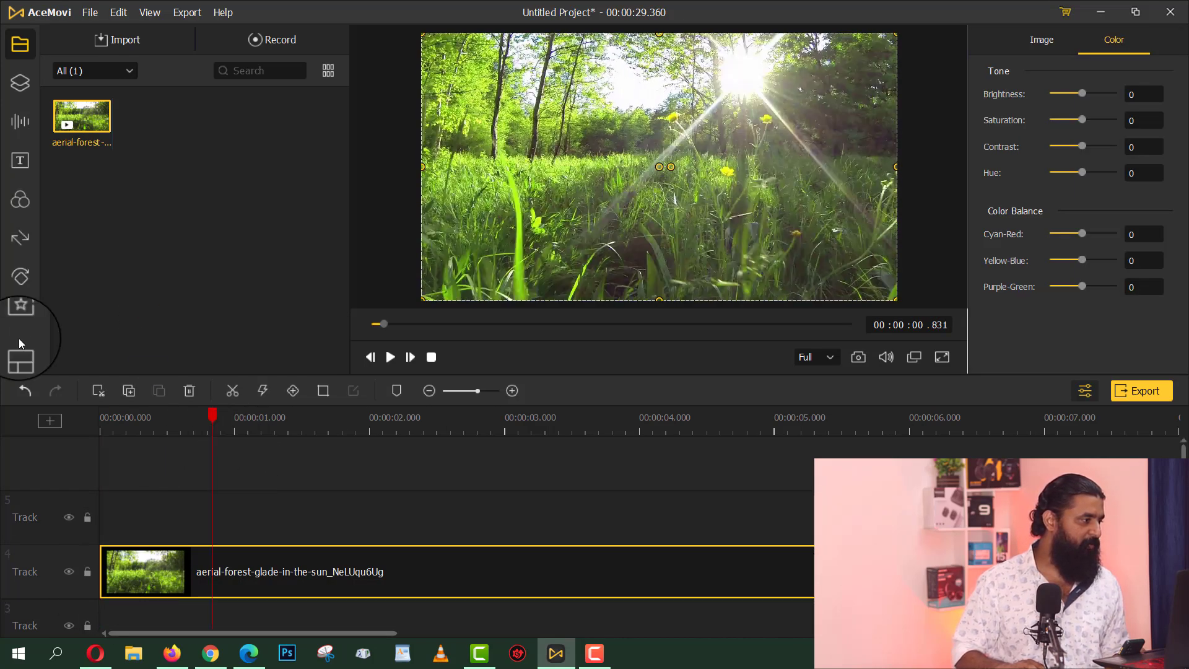
left_click(20, 354)
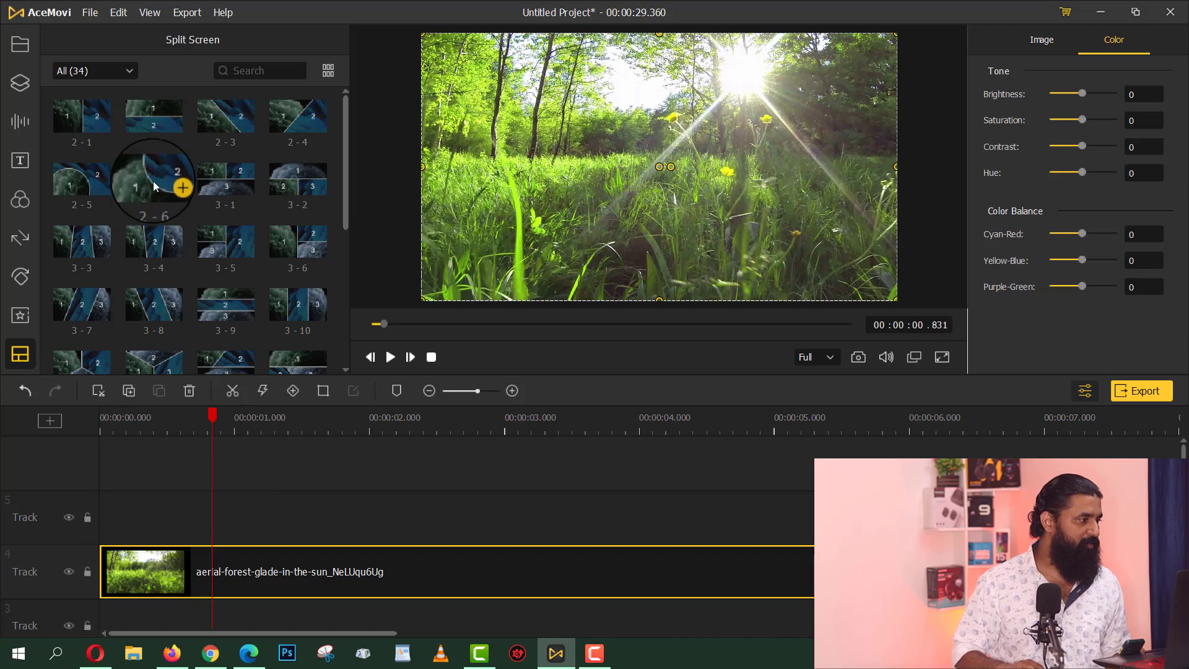
mouse_move(154, 185)
left_mouse_down()
mouse_move(213, 532)
mouse_move(166, 537)
left_mouse_up()
Place the forest clip in box 1 and the Hollywood sign clip in box 2 of the 2-6 split screen.
double_click(292, 522)
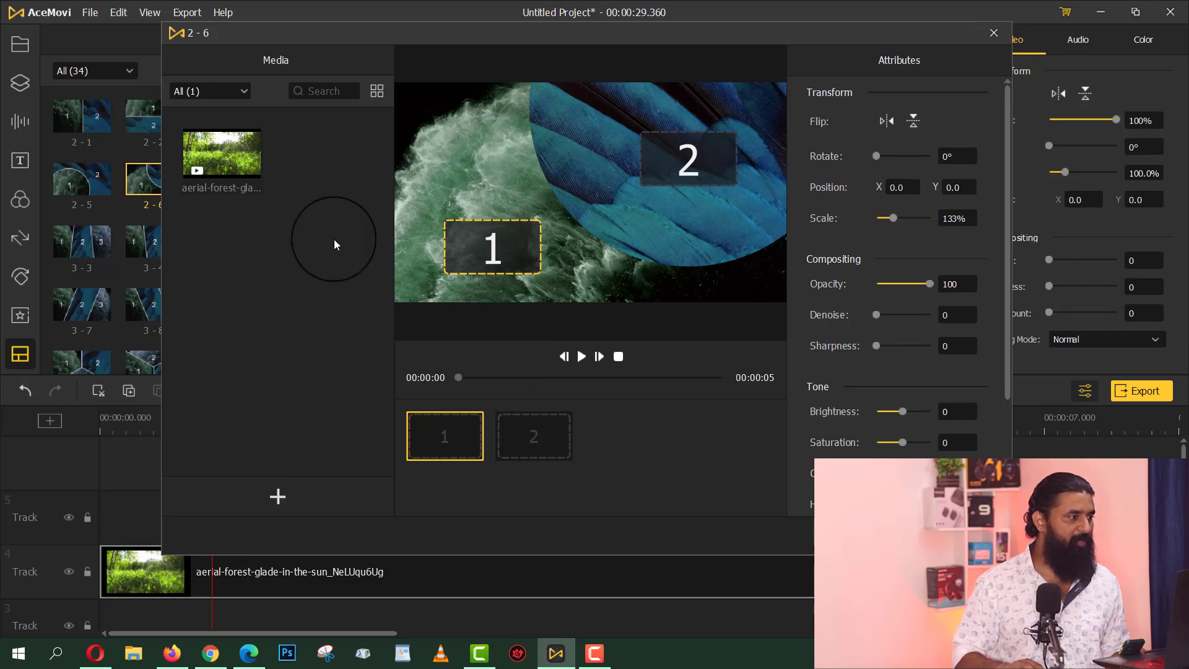
mouse_move(214, 162)
left_mouse_down()
mouse_move(517, 259)
mouse_move(508, 247)
left_mouse_up()
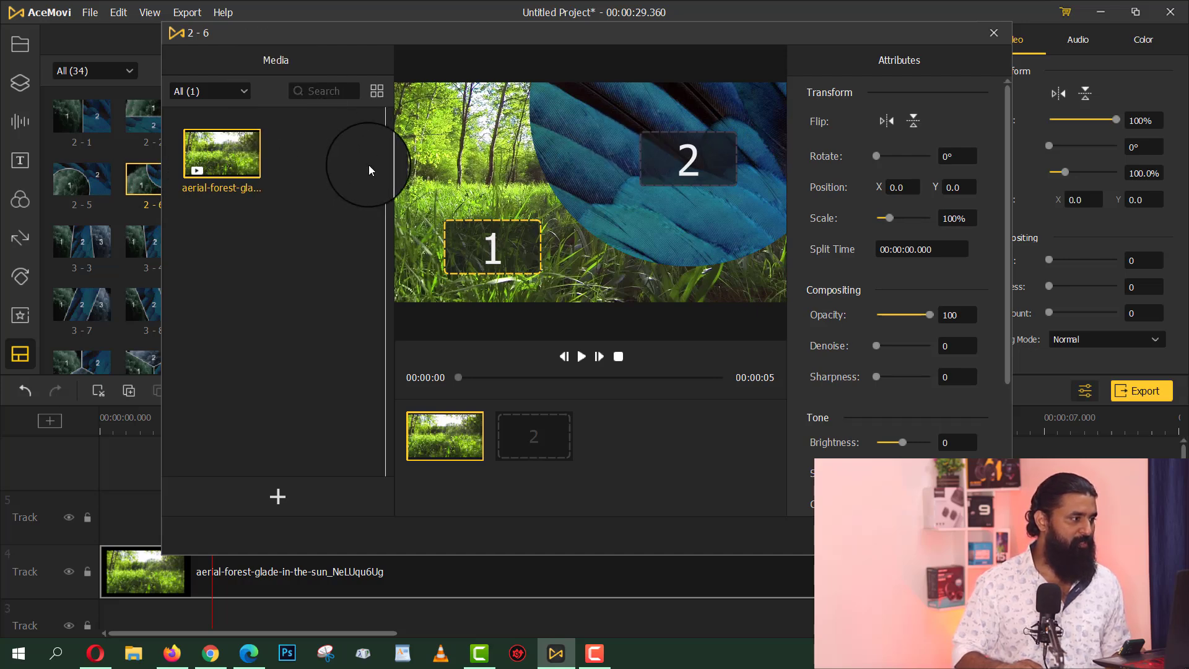
mouse_move(322, 153)
left_mouse_down()
mouse_move(687, 159)
mouse_move(703, 179)
left_mouse_up()
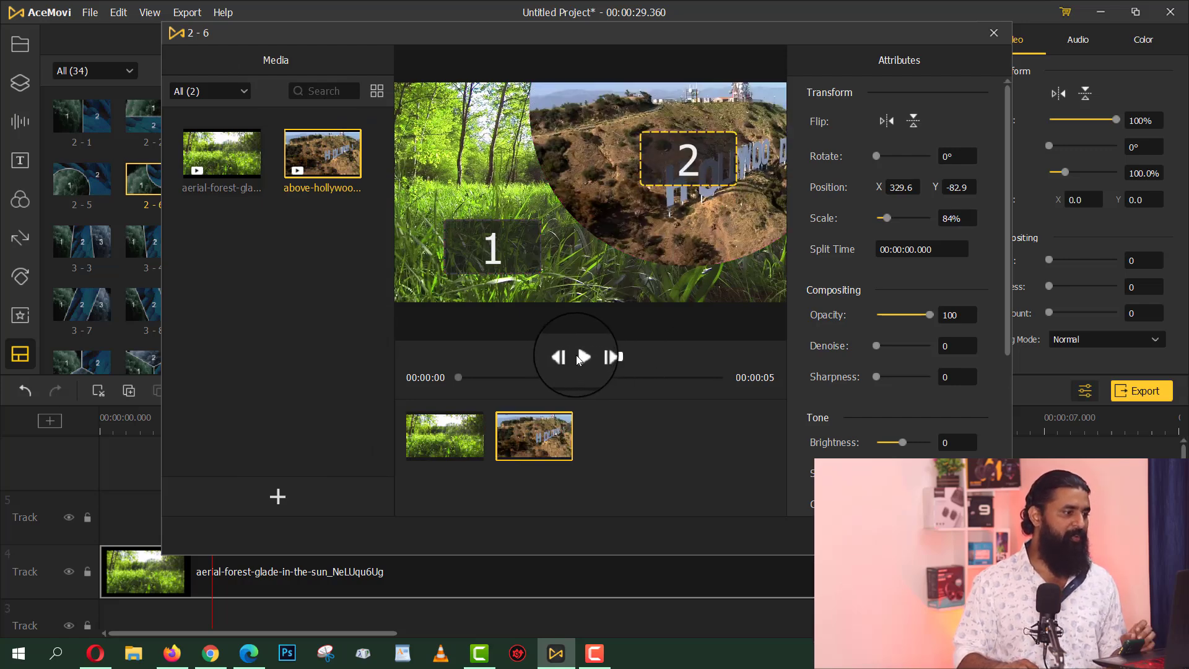
left_click(969, 535)
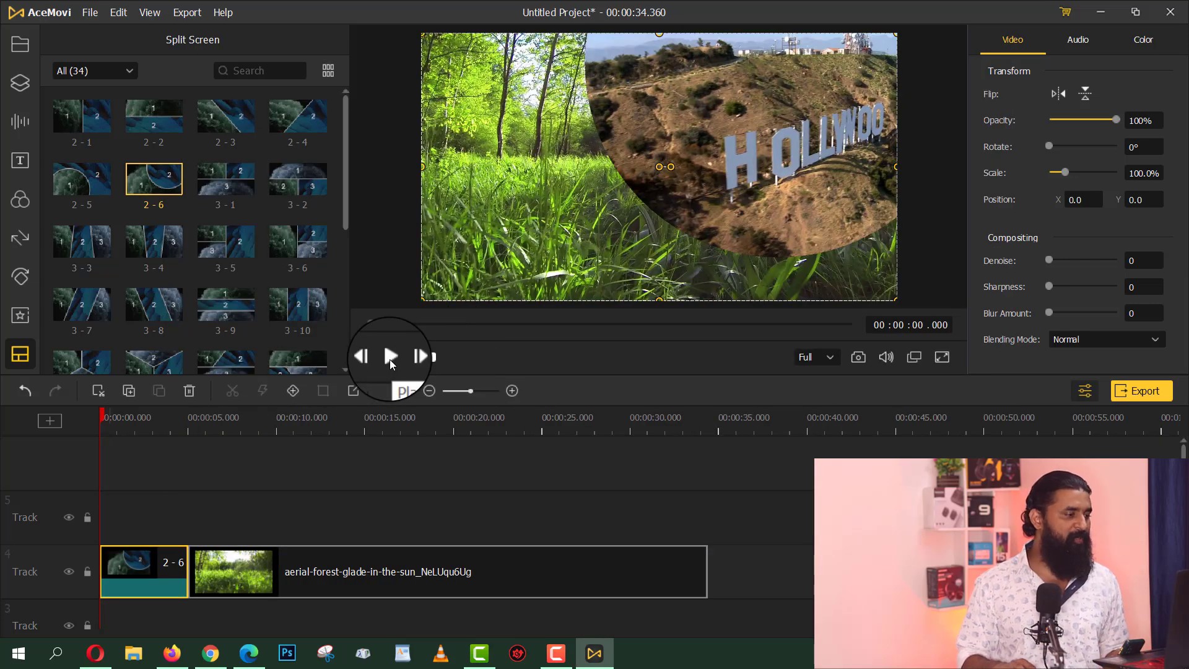
Play and pause the split-screen preview, then bring up the MP4 Export settings for My_Video at 1920*1080.
scroll(232, 299, "down", 1)
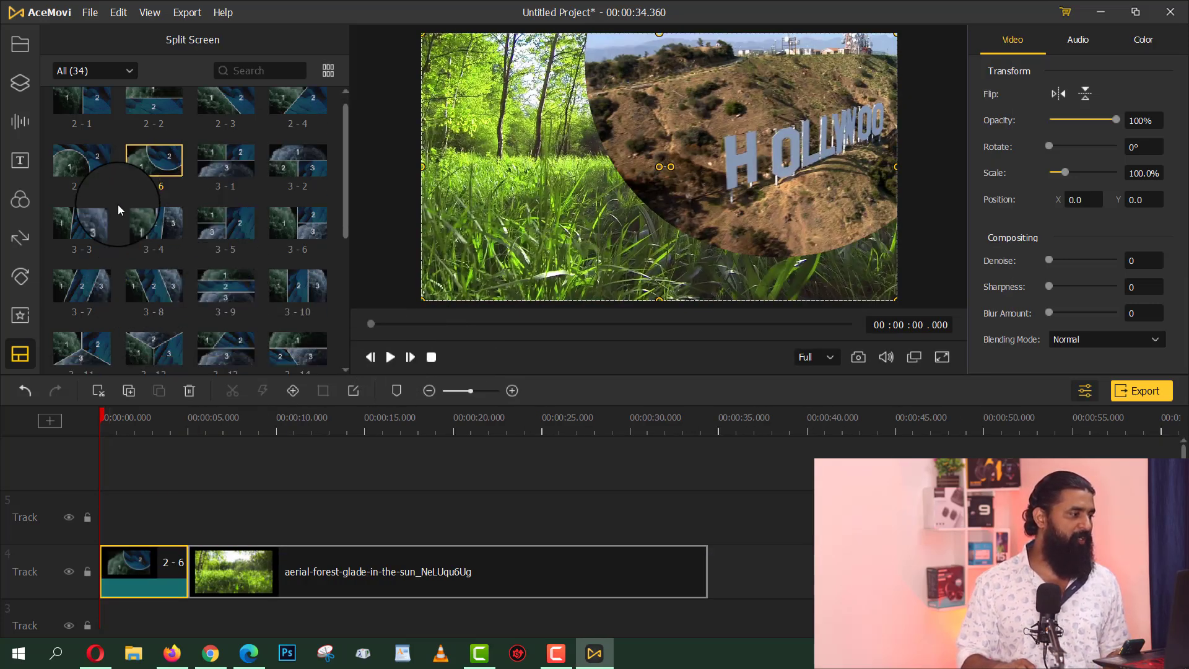
scroll(279, 285, "up", 1)
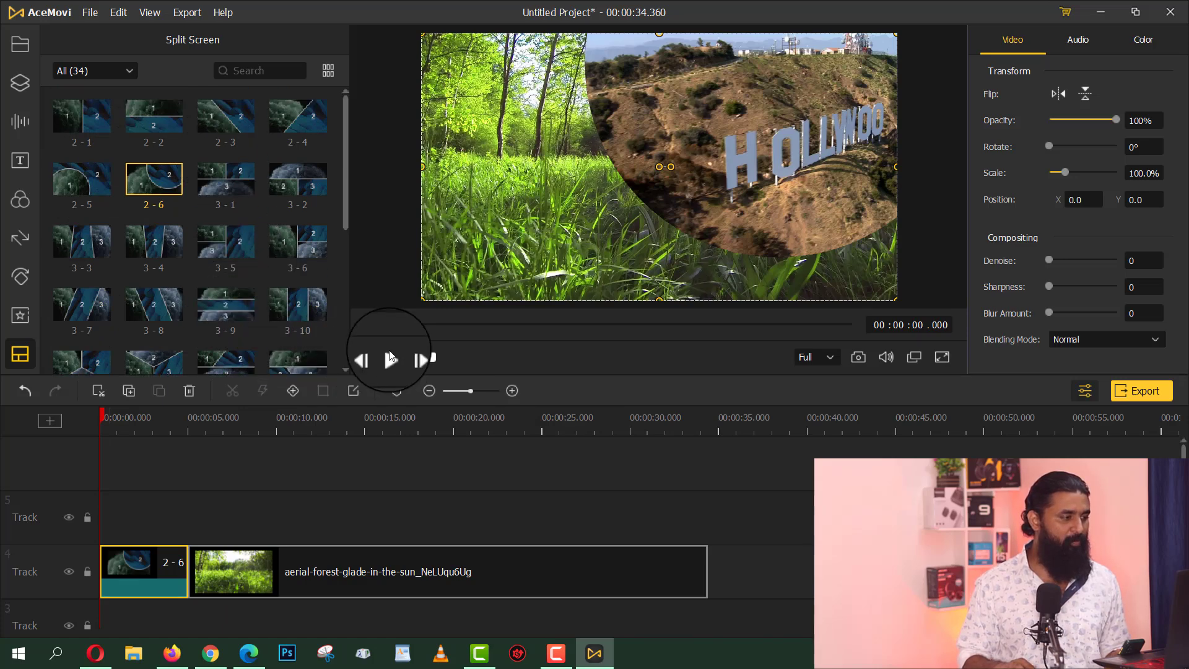
left_click(391, 358)
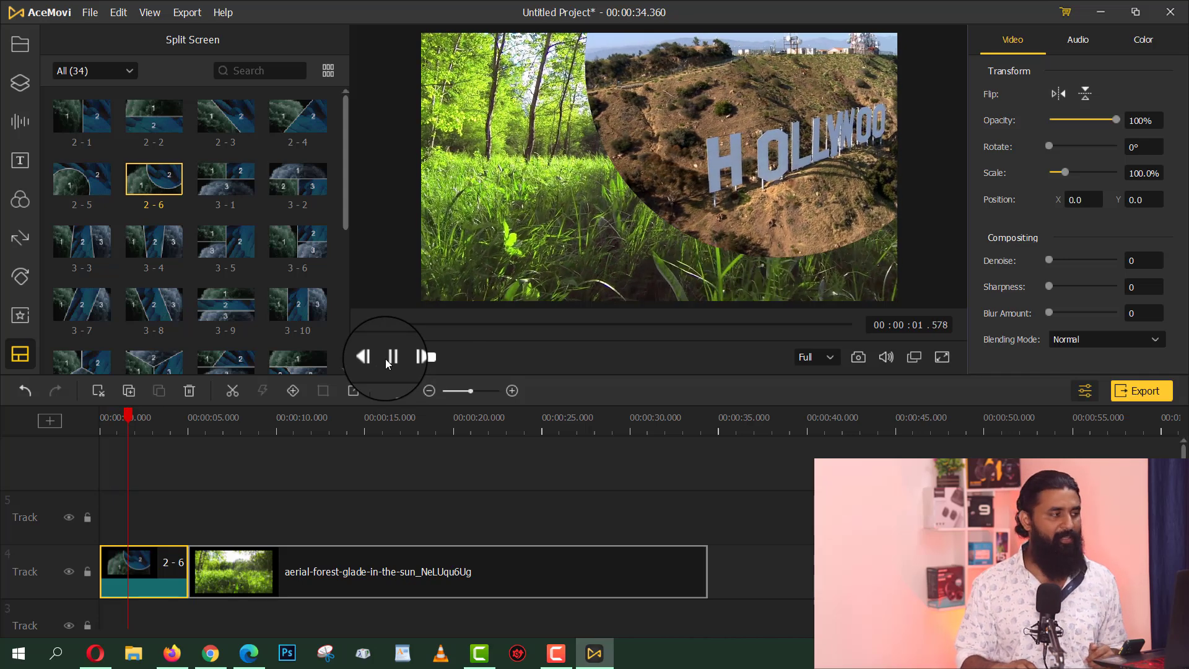
left_click(20, 44)
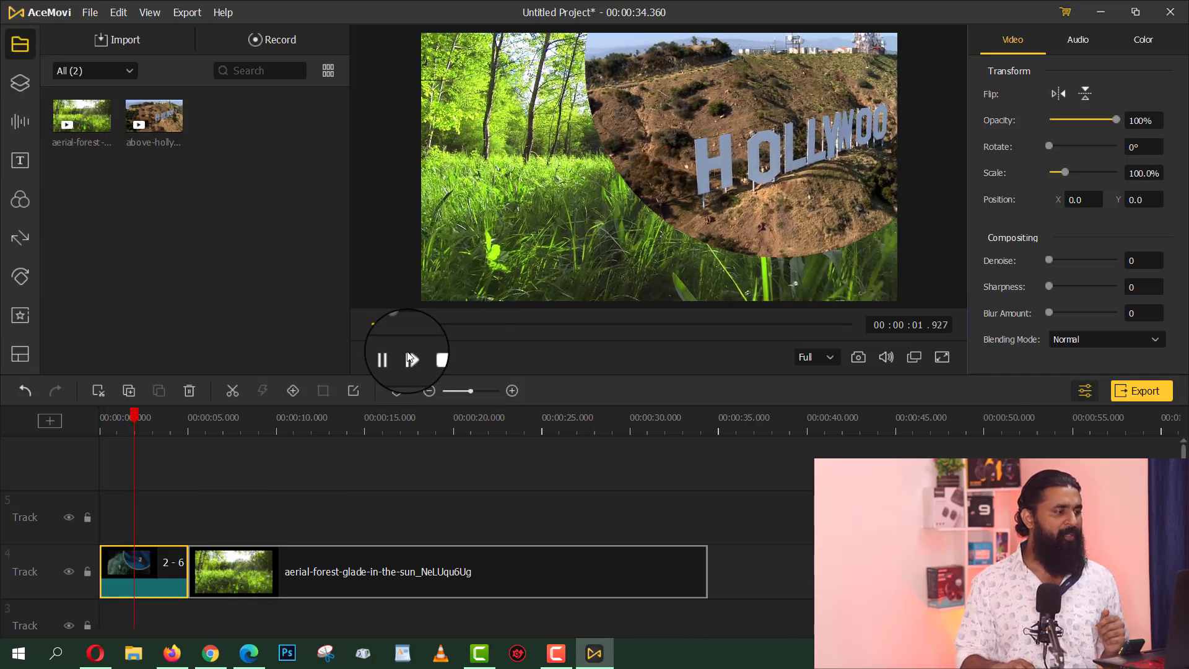
left_click(390, 359)
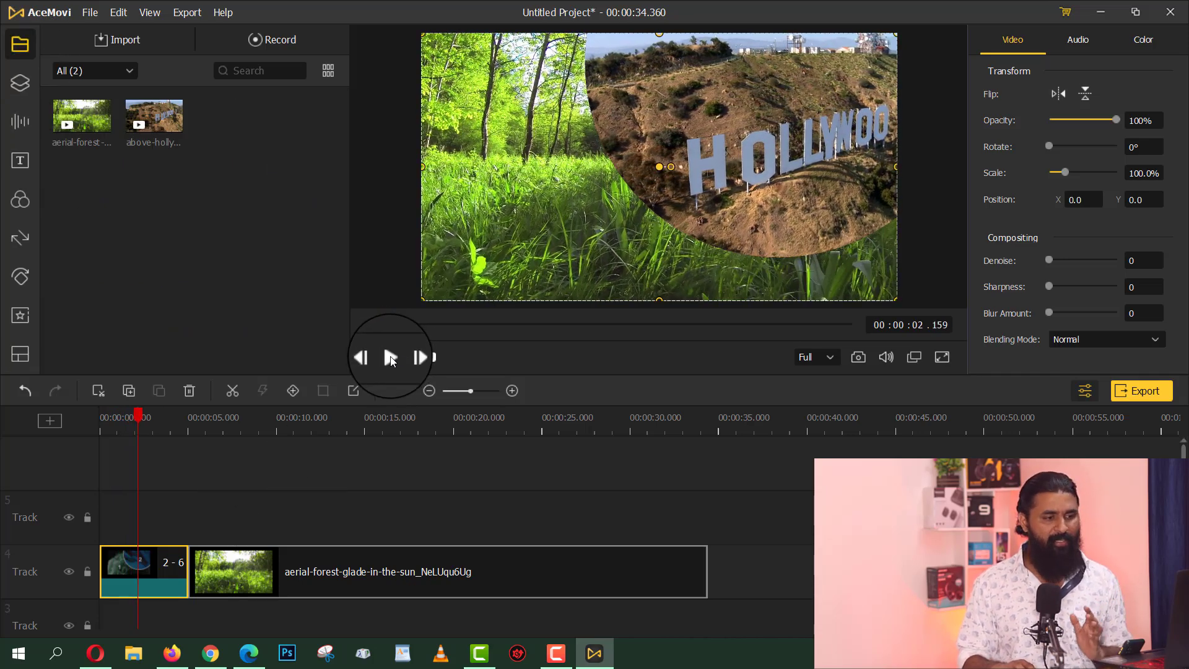
left_click(1146, 399)
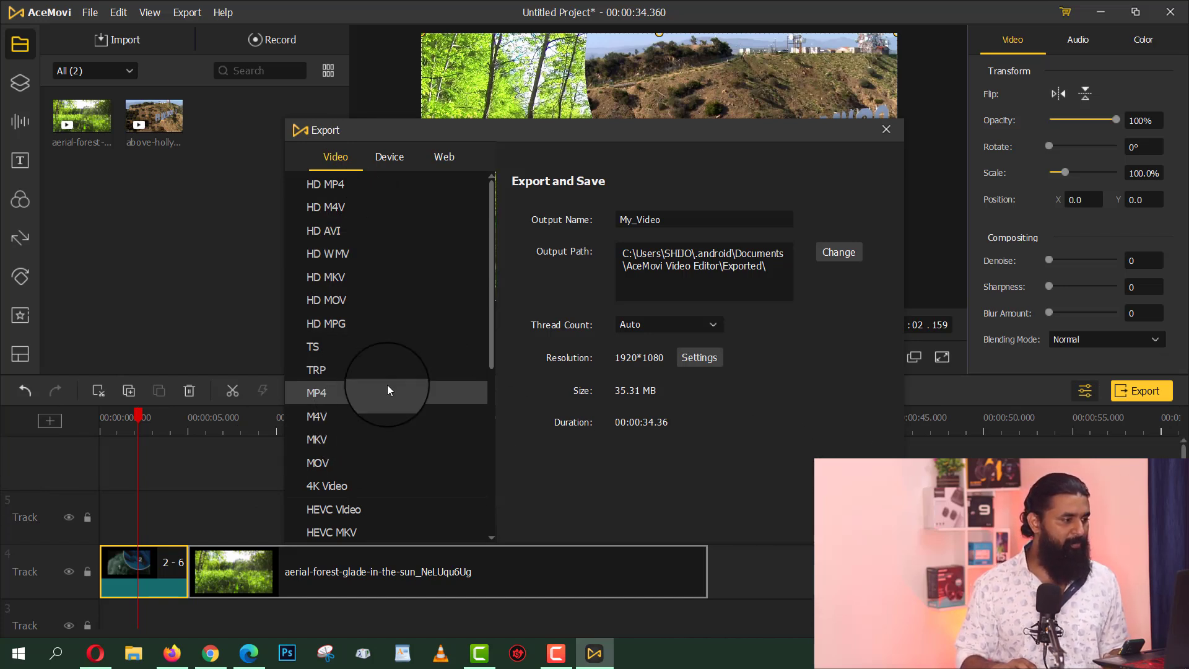
Rename the MP4 output to 'my' and set the Desktop as the output folder.
key("Tab")
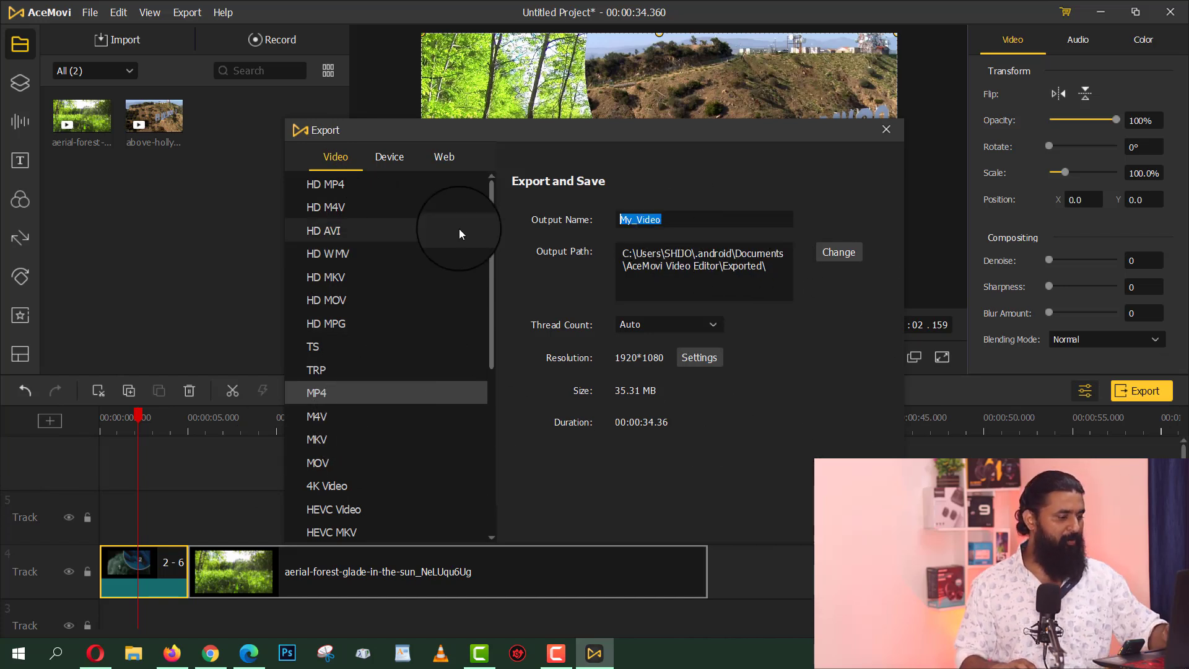
type("my")
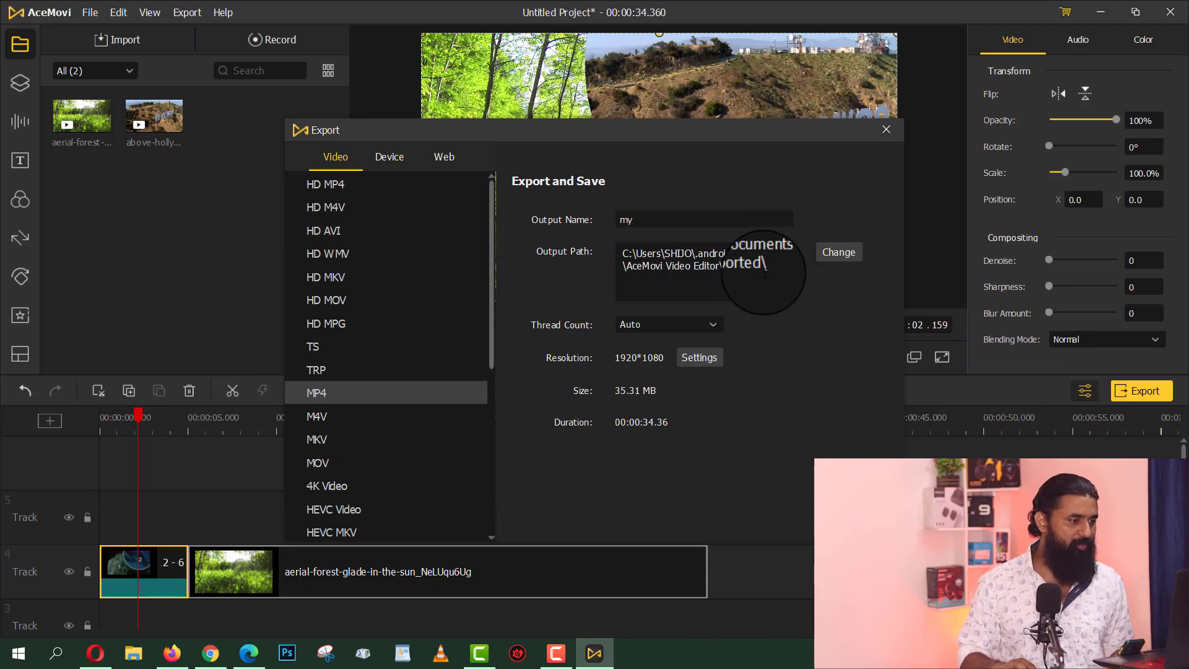
left_click(838, 252)
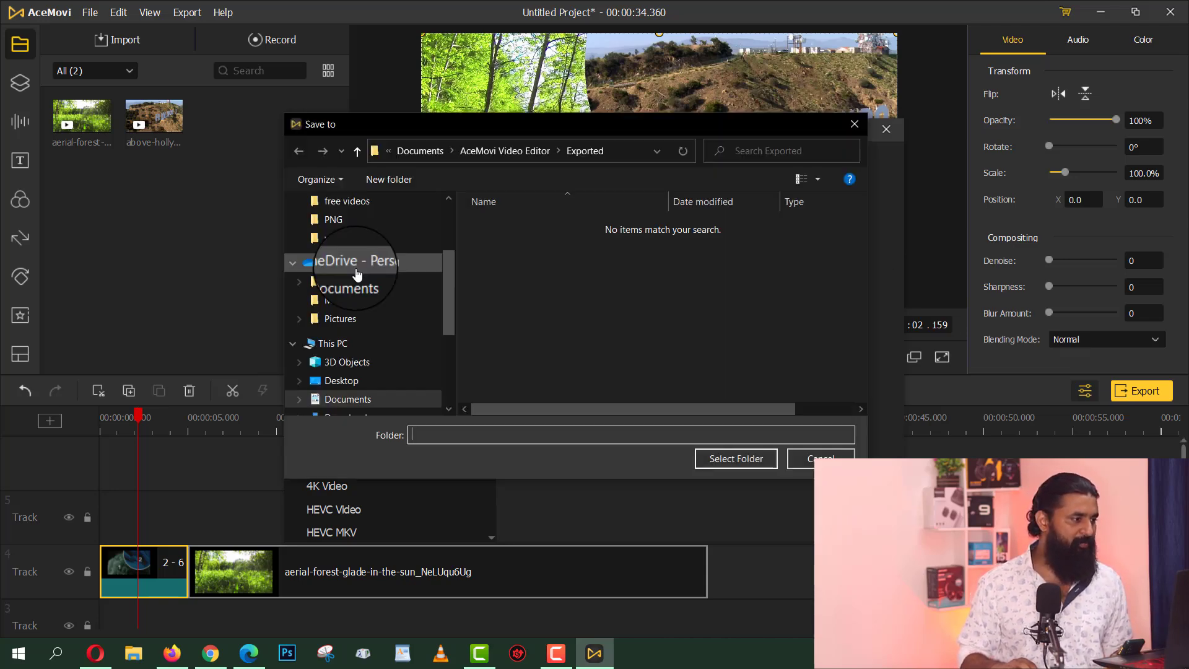
left_click(350, 253)
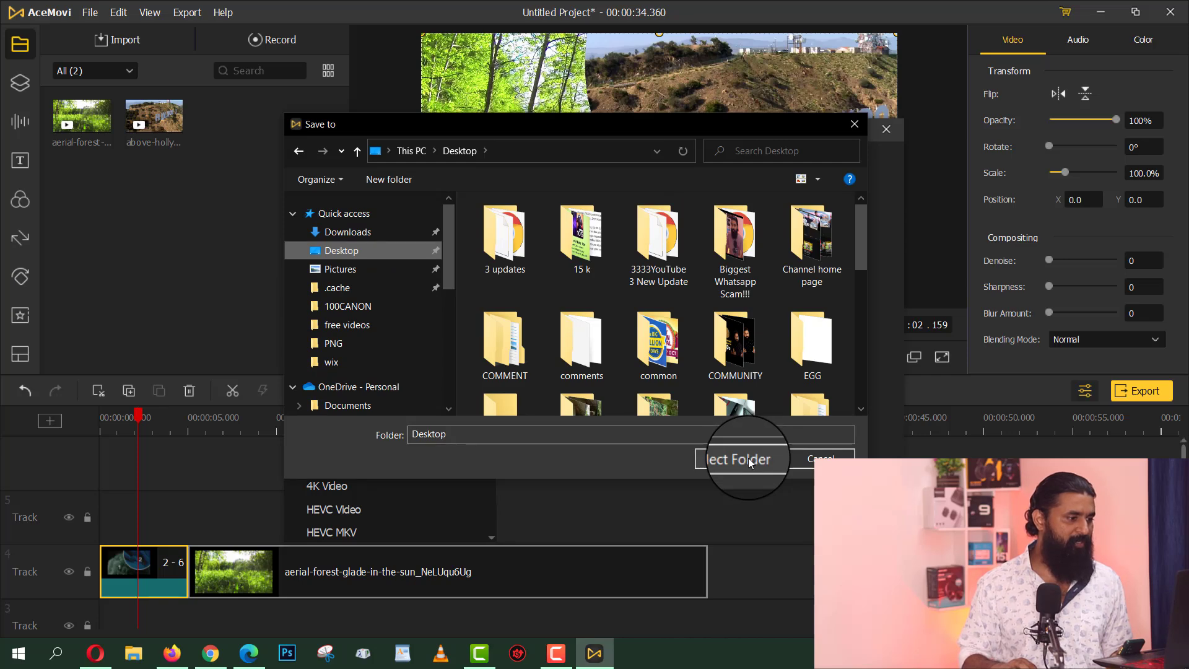
left_click(749, 462)
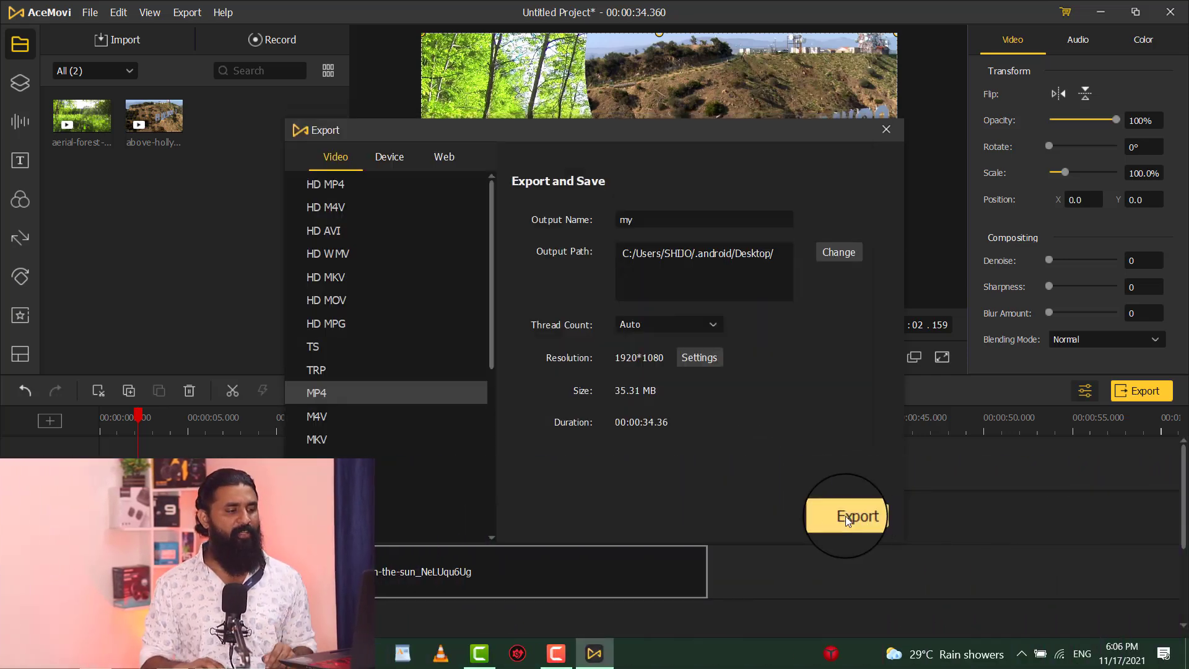
left_click(849, 515)
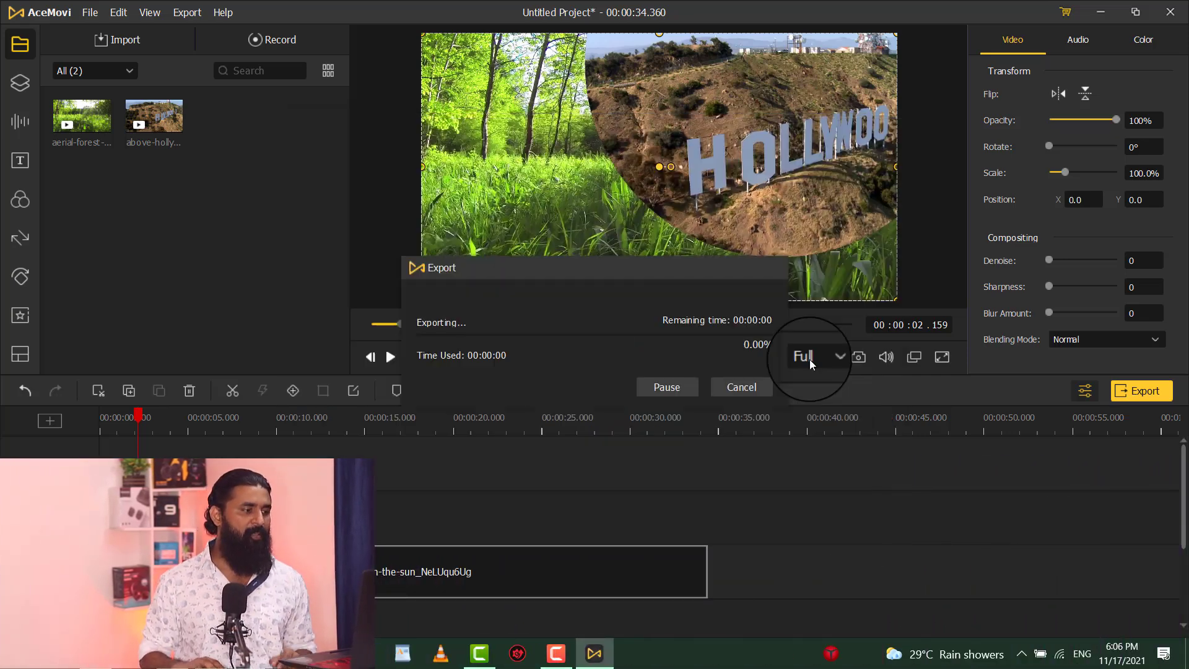